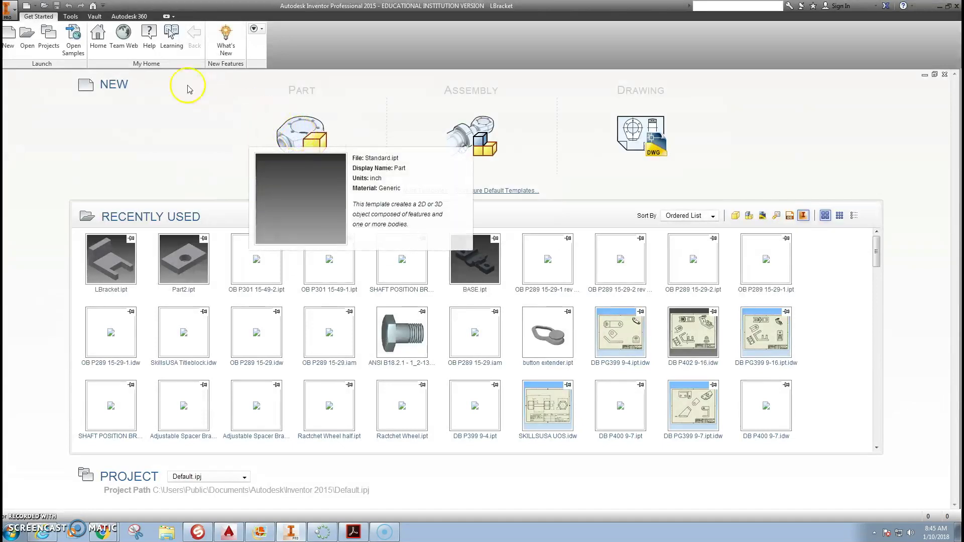
click(11, 45)
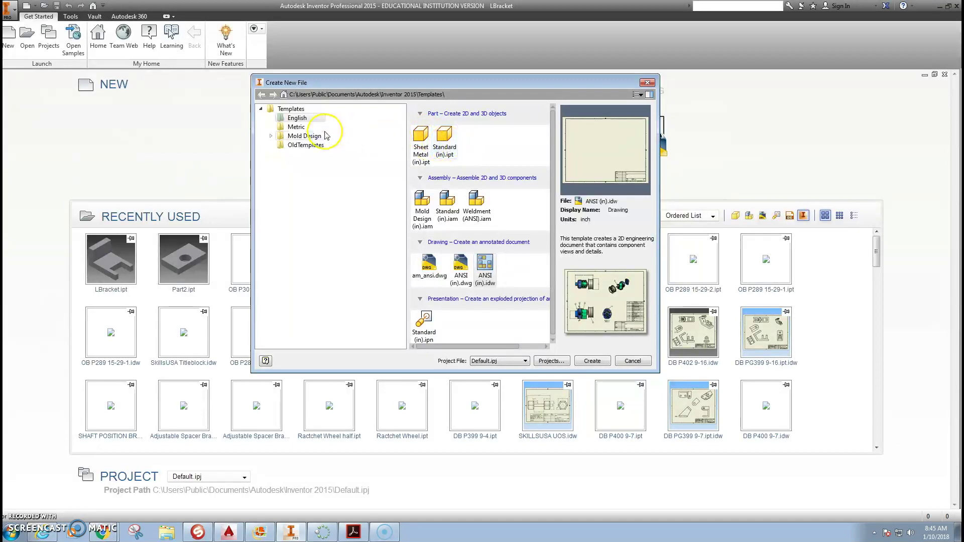
click(297, 128)
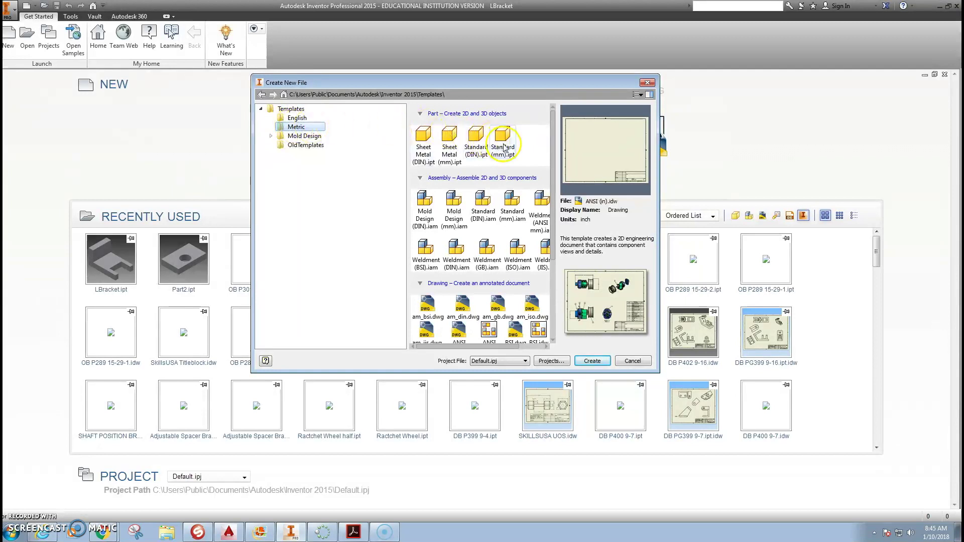
click(647, 83)
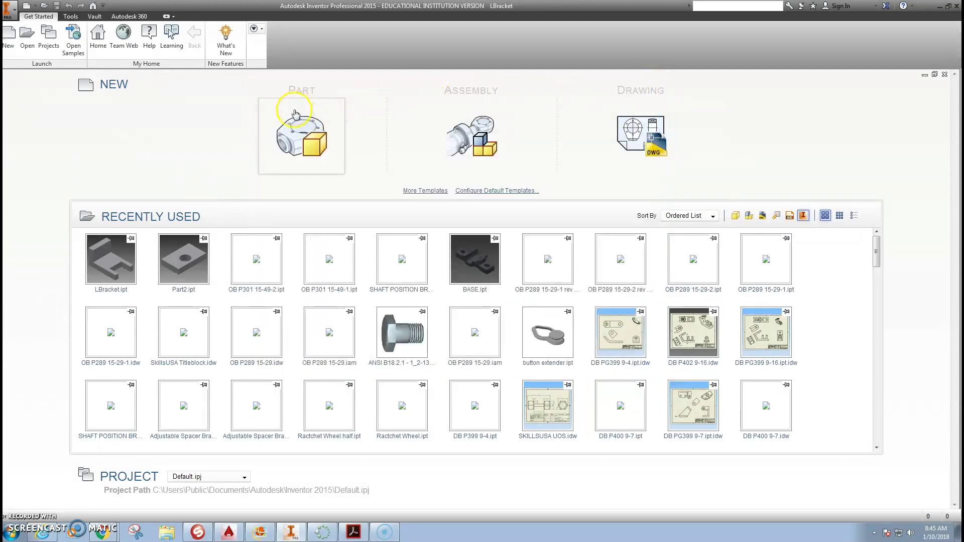
Create a new part from the standard inch template and start a 2D sketch on the XY plane.
mouse_move(301, 131)
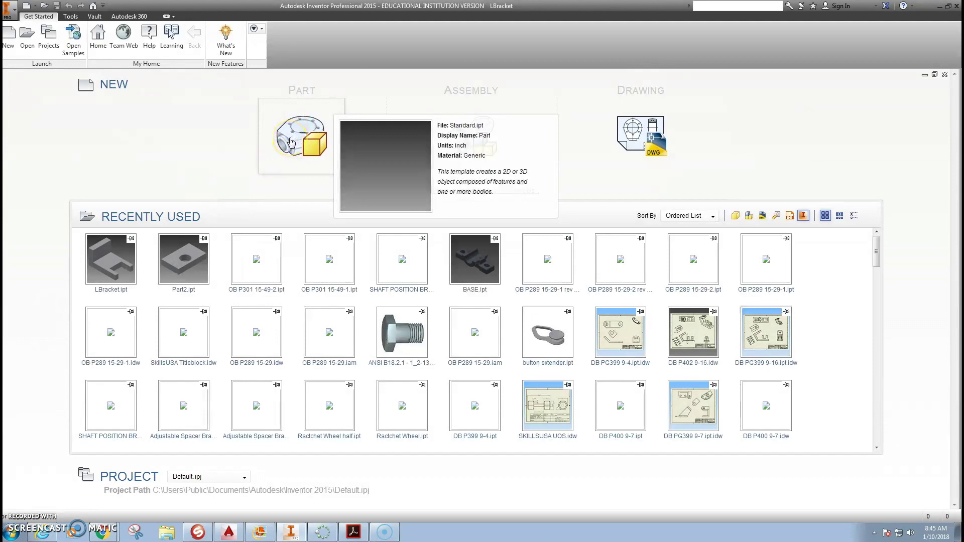
click(290, 140)
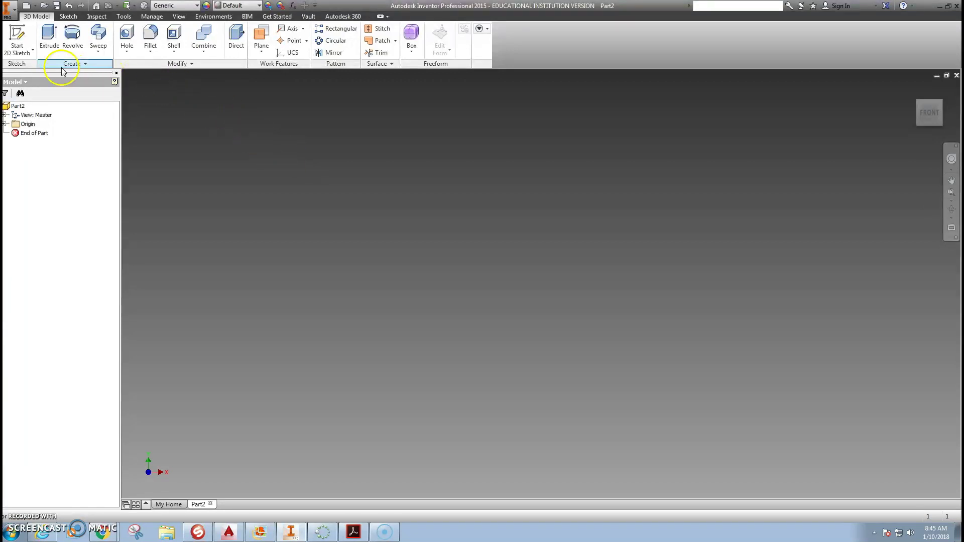
click(17, 36)
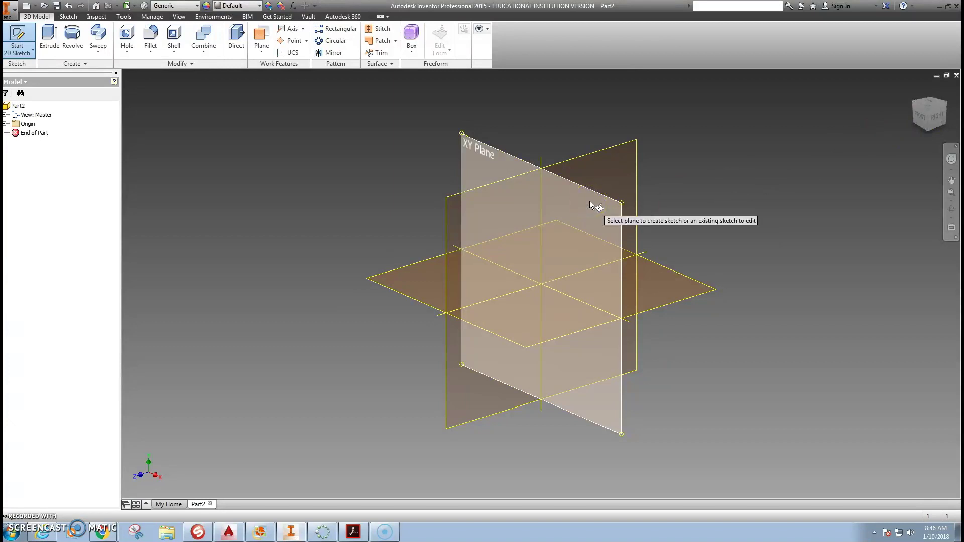
click(922, 122)
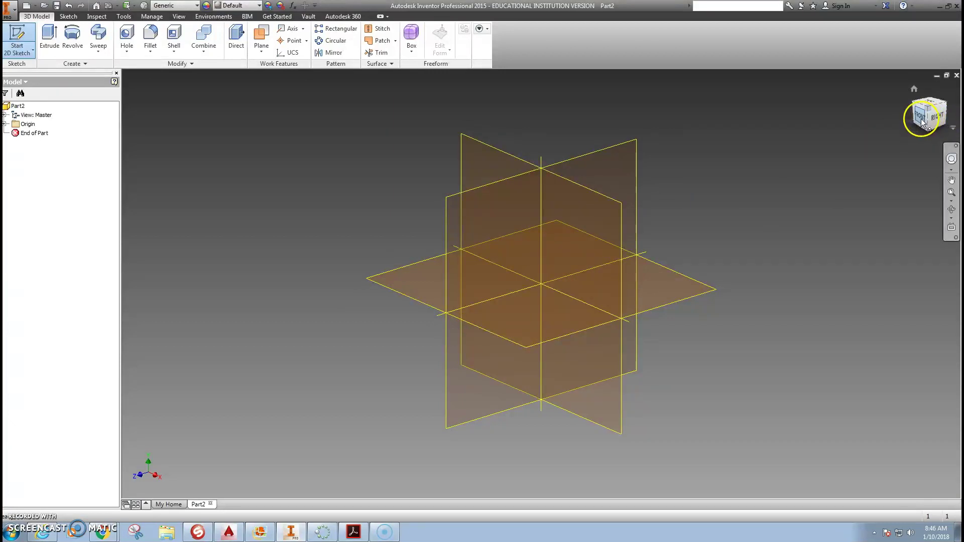
click(600, 200)
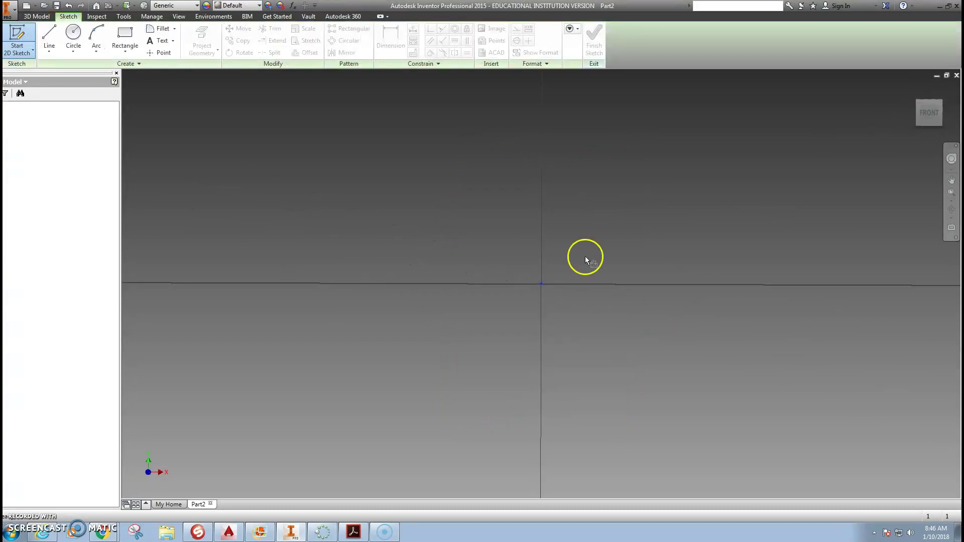
Draw a closed L-shaped line profile from the origin, about 2.03 in wide and 1.31 in high, with legs about 0.5 in thick.
mouse_move(640, 333)
middle_down()
mouse_move(477, 405)
mouse_move(467, 428)
mouse_move(442, 420)
middle_up()
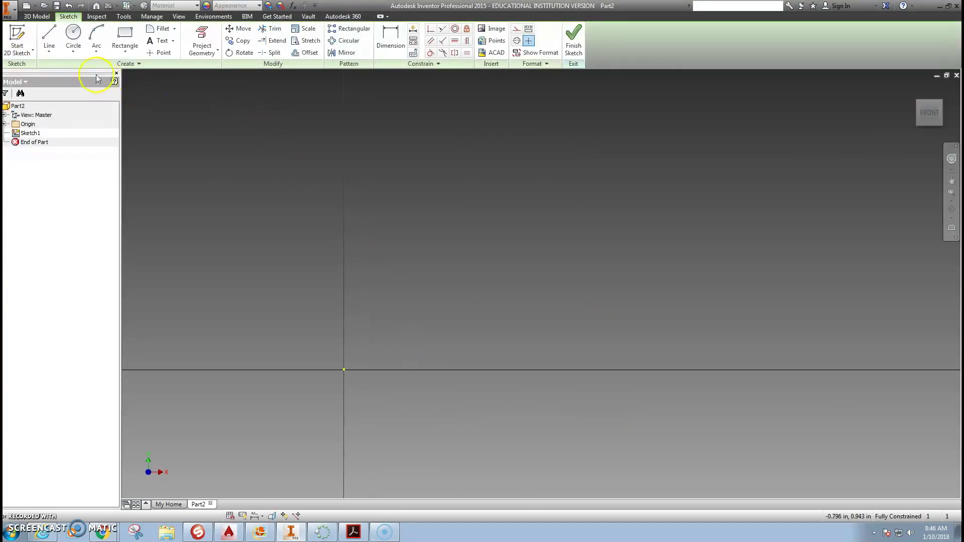
click(50, 33)
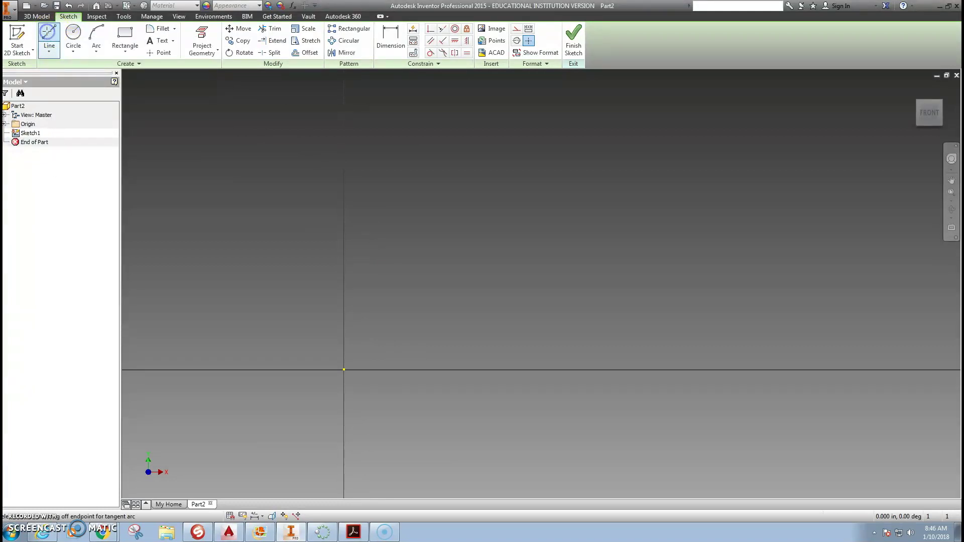
click(344, 370)
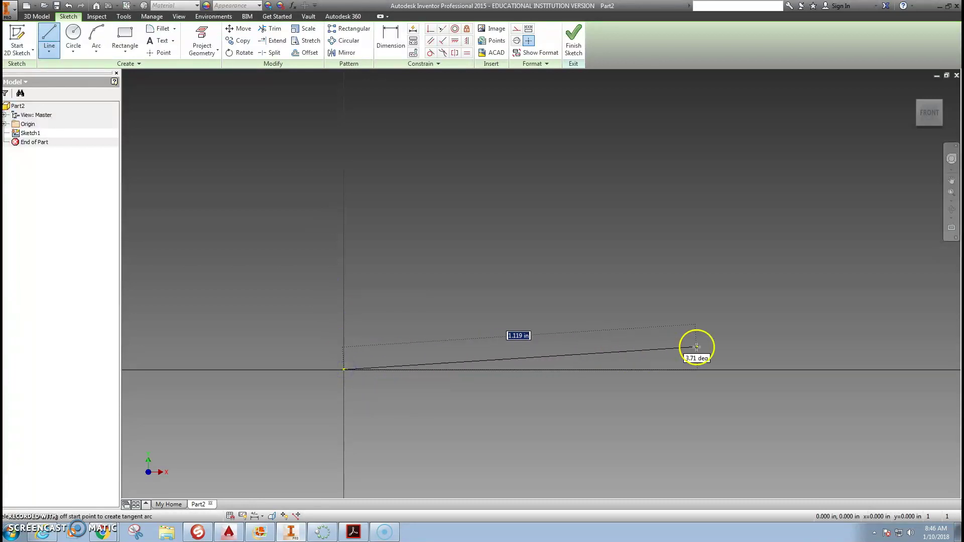
scroll(770, 360, up, 3)
mouse_move(763, 359)
middle_down()
mouse_move(523, 368)
mouse_move(473, 381)
middle_up()
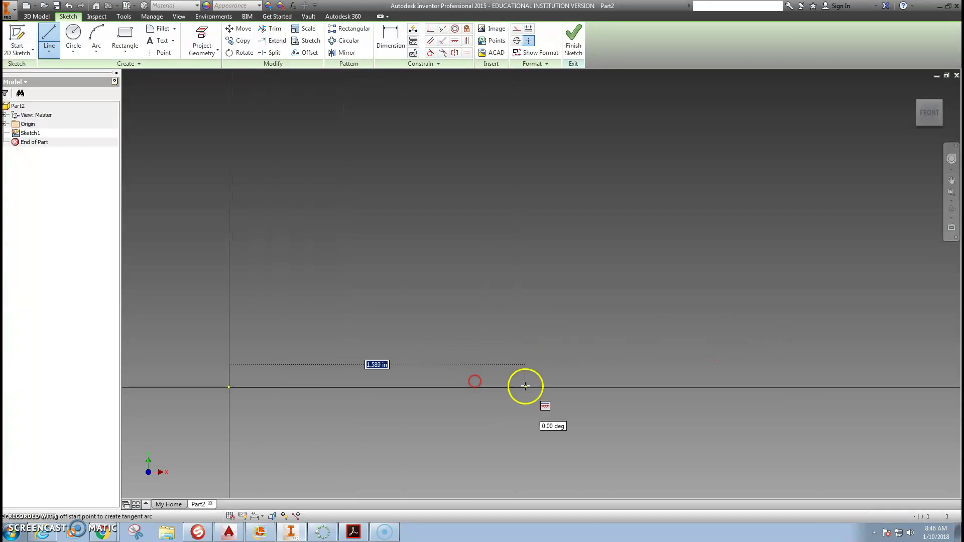
click(606, 387)
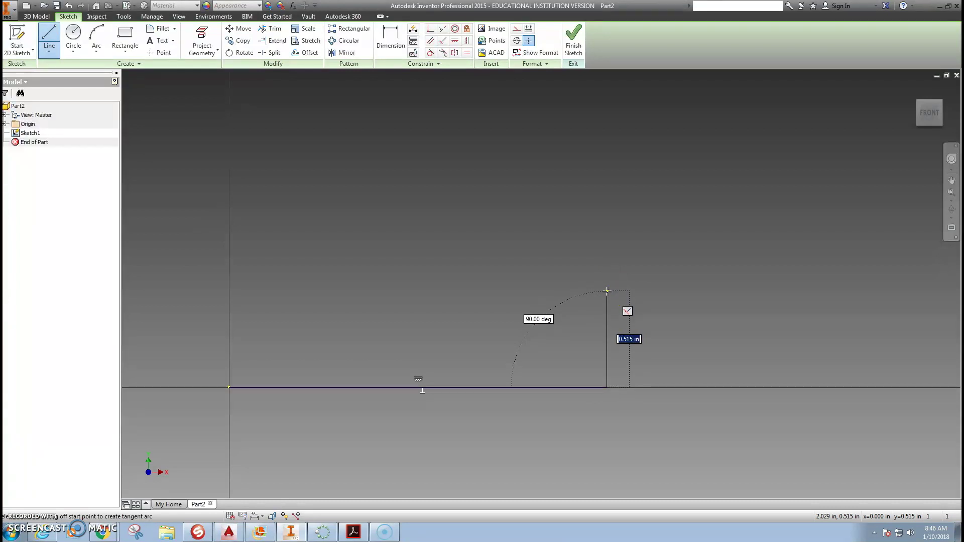
click(607, 291)
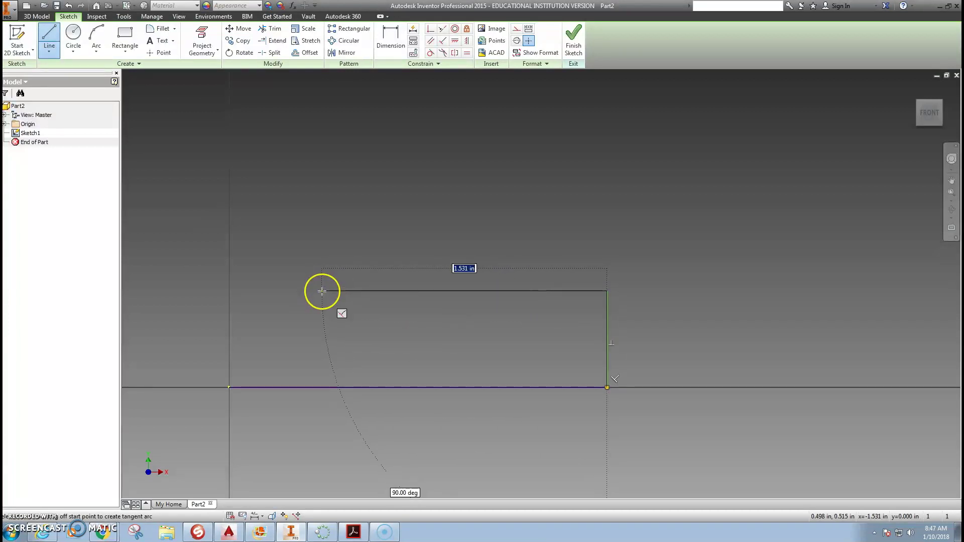
click(322, 291)
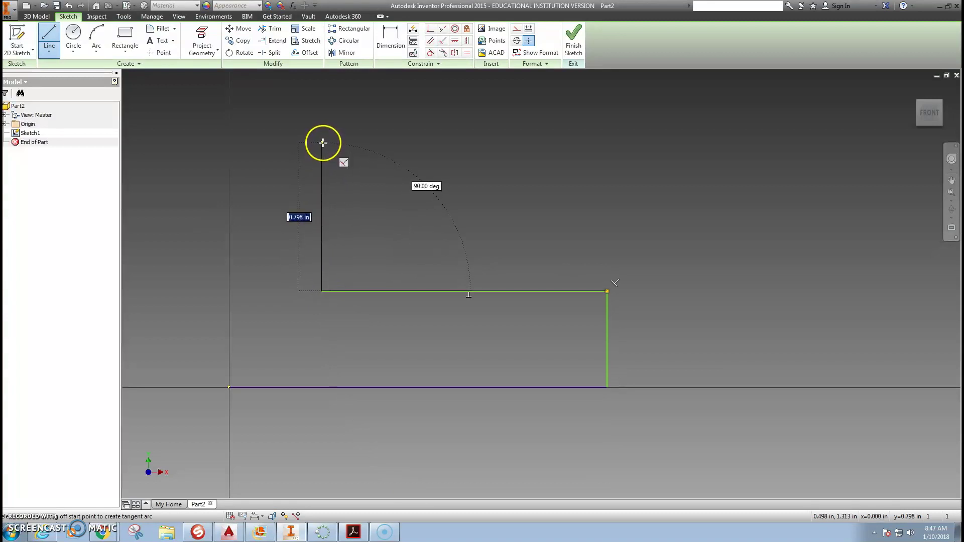
click(323, 143)
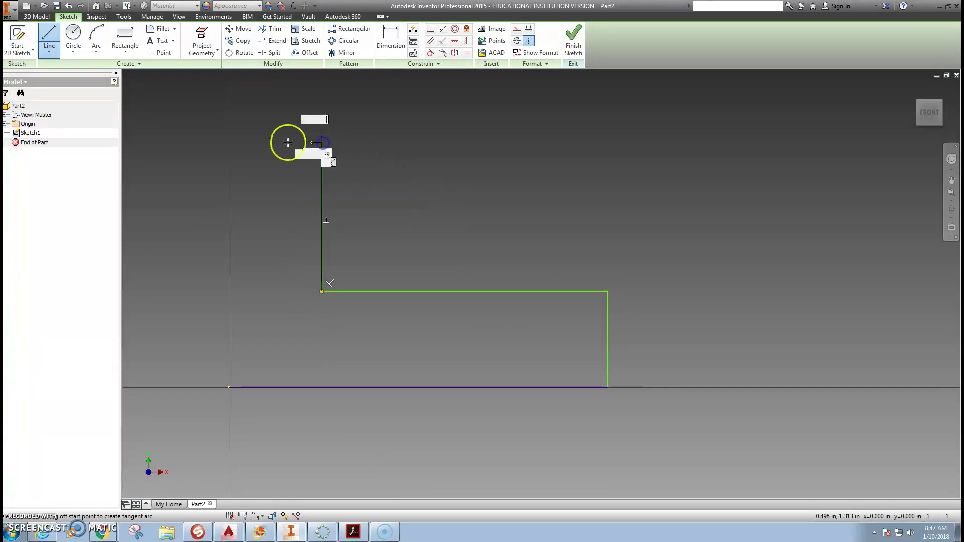
click(229, 142)
click(229, 387)
Dimension the short top edge of the L profile's upright leg to 0.75 in.
scroll(473, 348, down, 2)
middle_drag(499, 329, 535, 277)
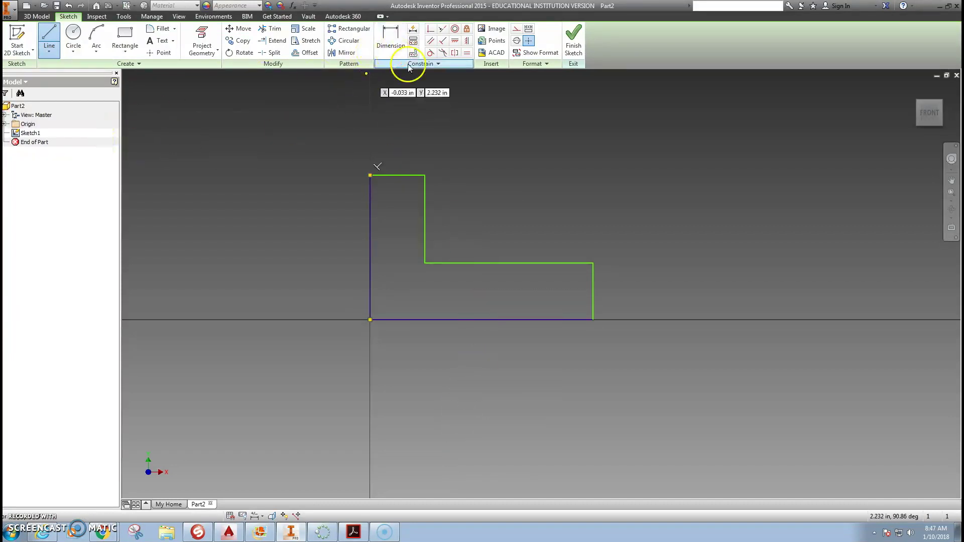
click(391, 37)
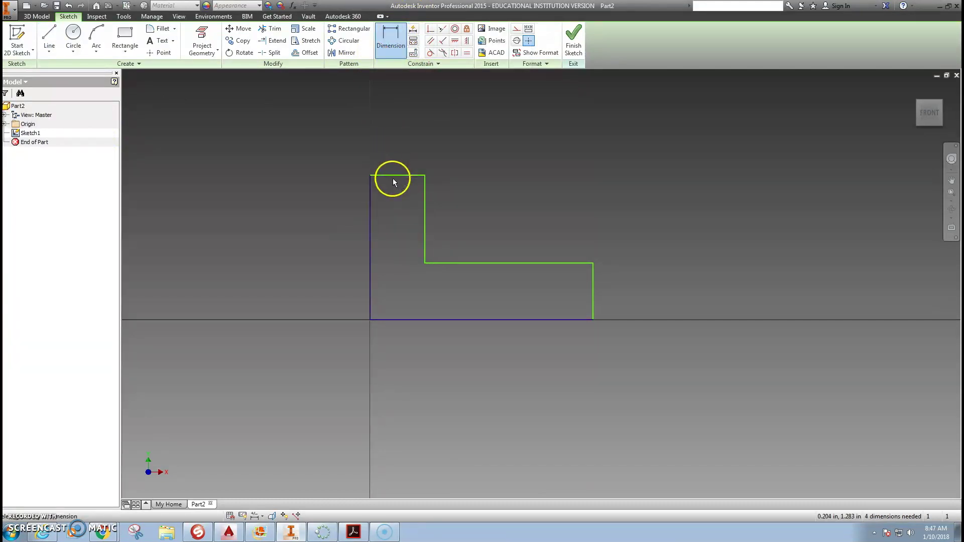
click(393, 174)
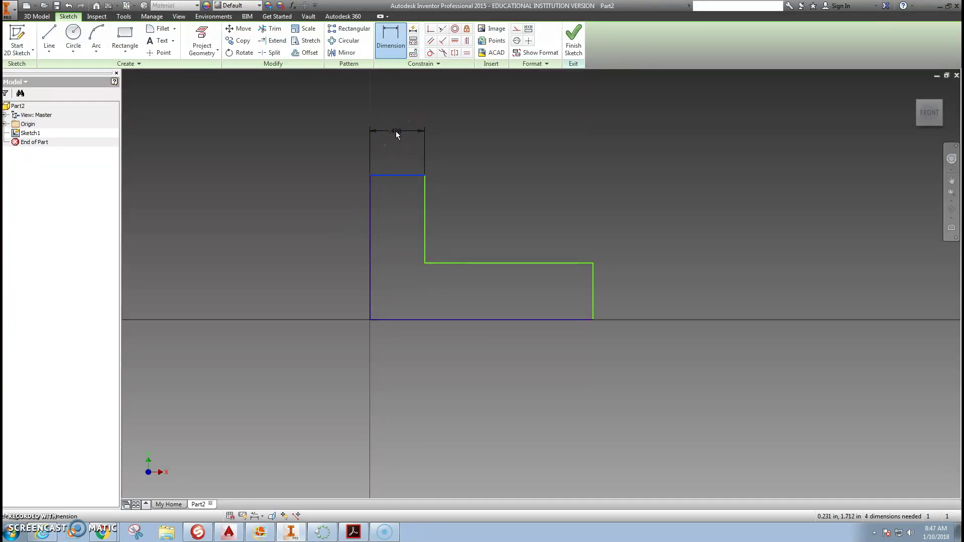
click(396, 131)
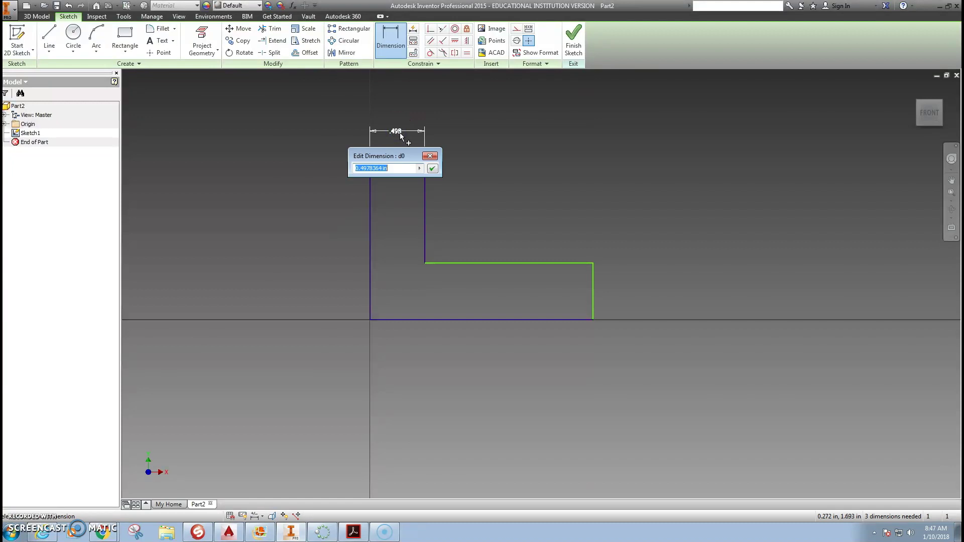
text(.75)
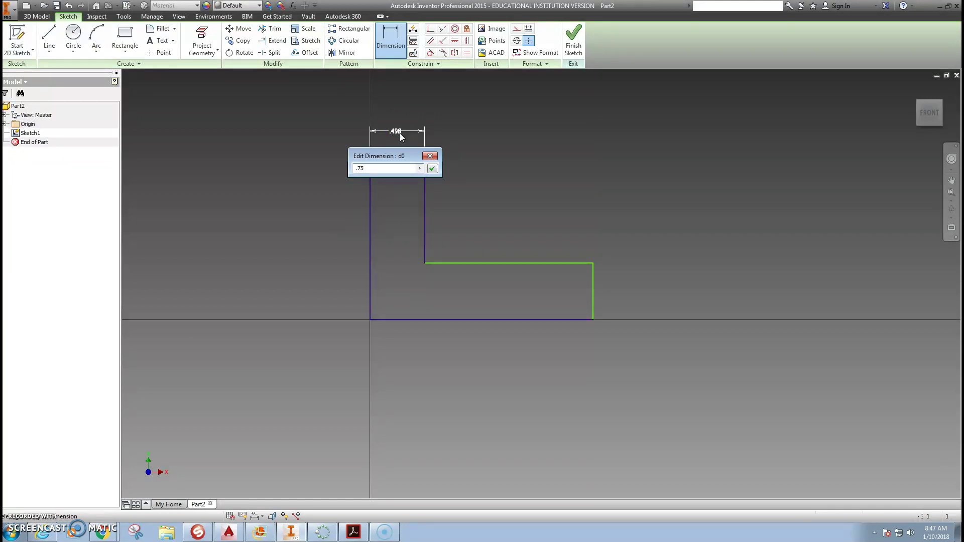
key(Return)
Dimension the profile's long left vertical edge to an overall height of 2.5 in.
scroll(449, 137, down, 5)
scroll(402, 230, up, 4)
scroll(377, 305, down, 2)
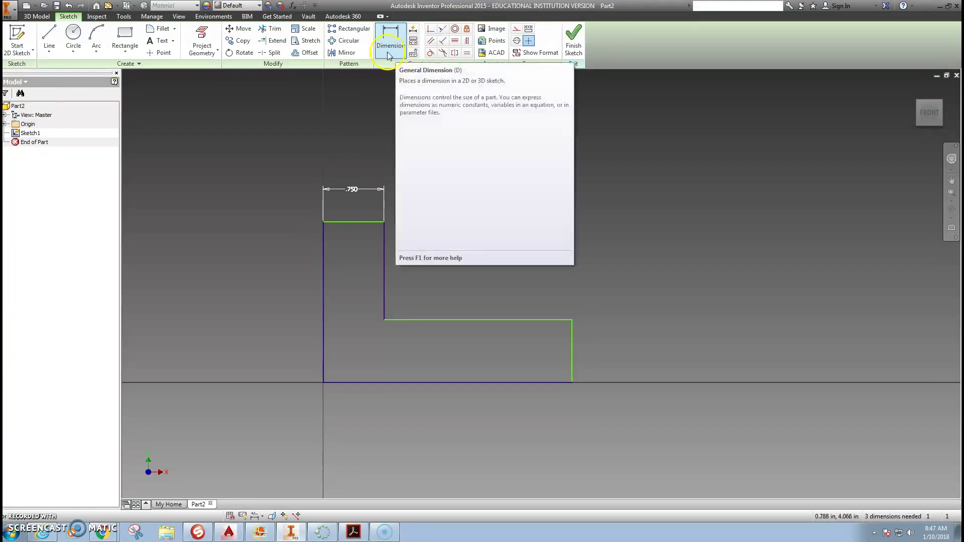
click(323, 235)
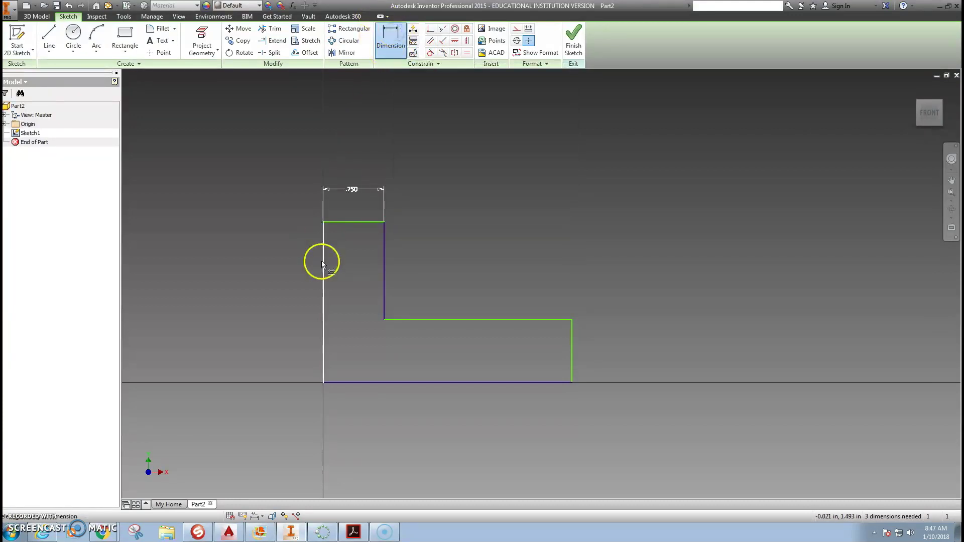
click(323, 257)
click(266, 275)
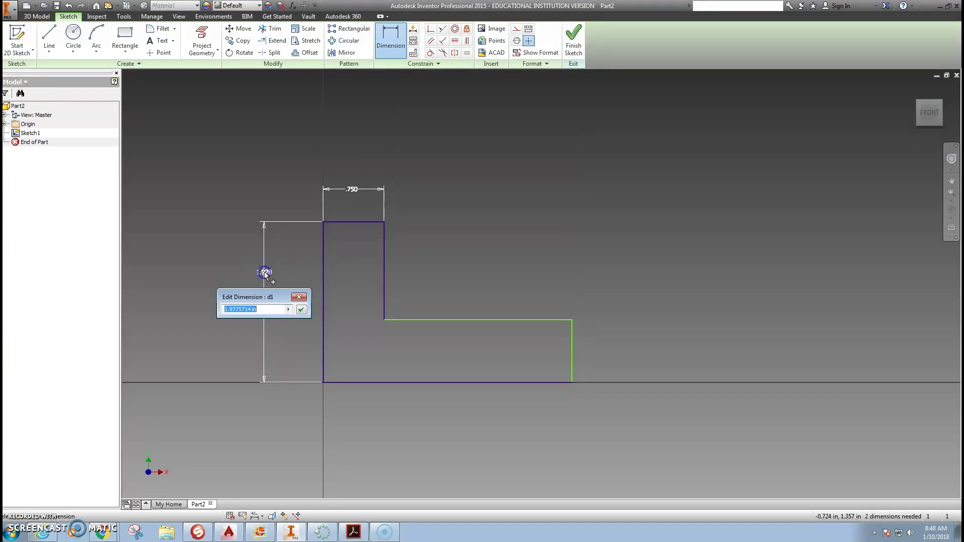
text(2.5)
key(Return)
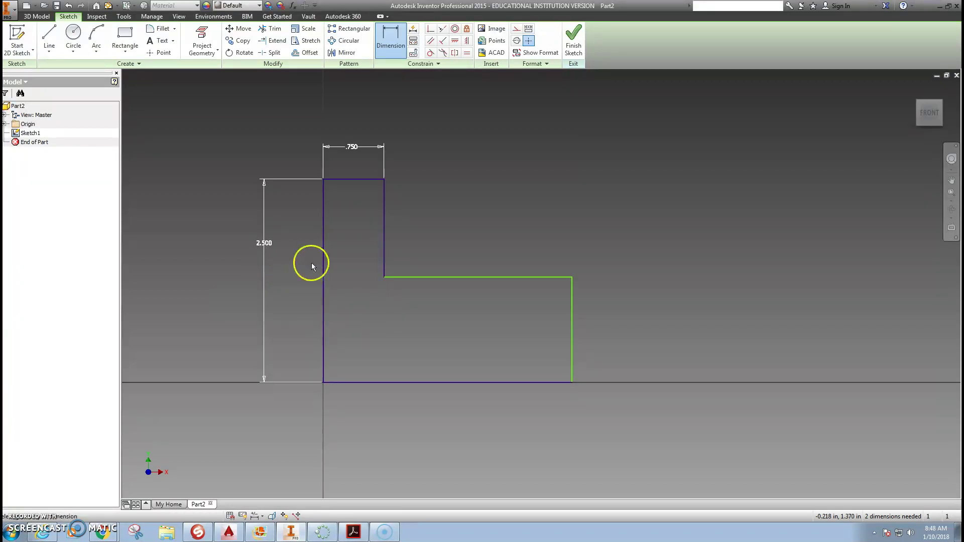
Dimension the profile's bottom edge to 4.5 in and its short right end edge to 0.75 in.
click(413, 381)
click(415, 429)
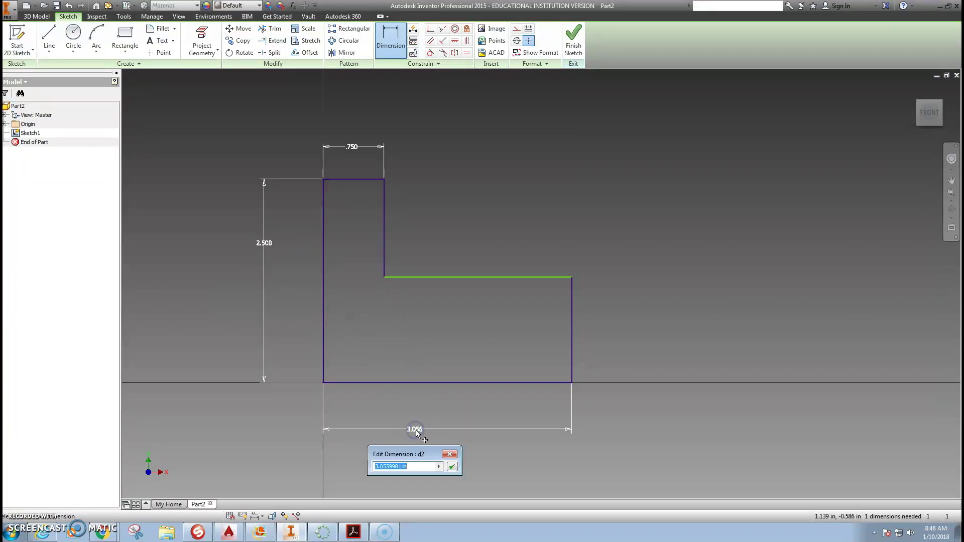
text(4.5)
key(Return)
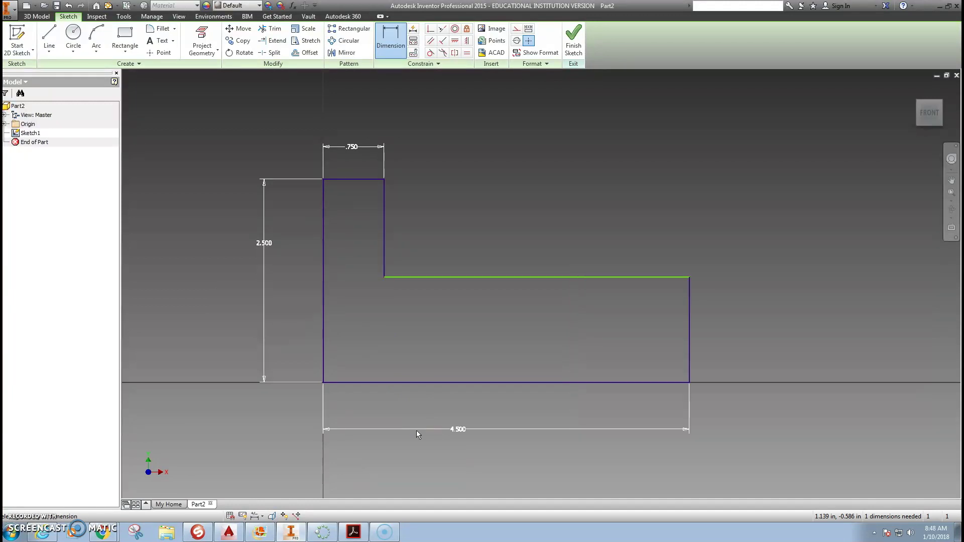
click(689, 321)
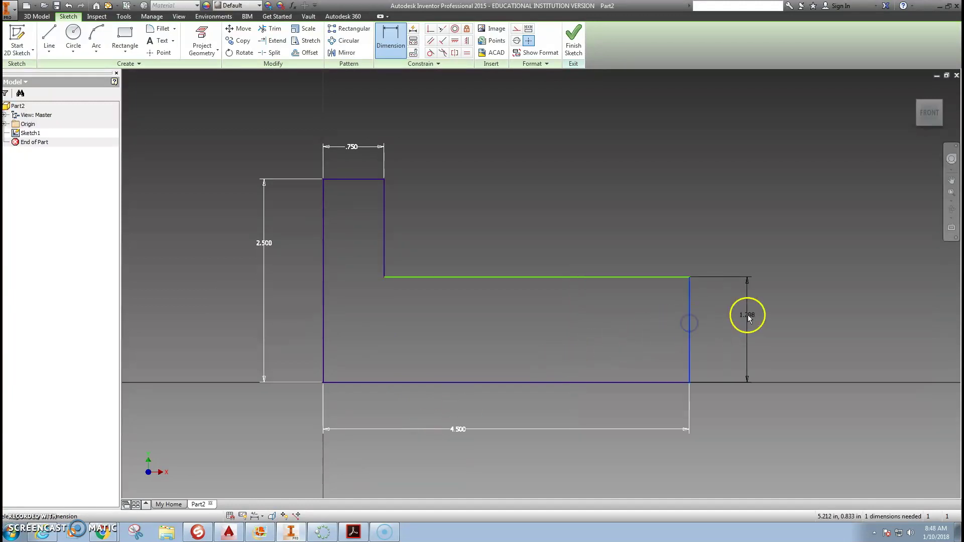
click(747, 315)
text(.75)
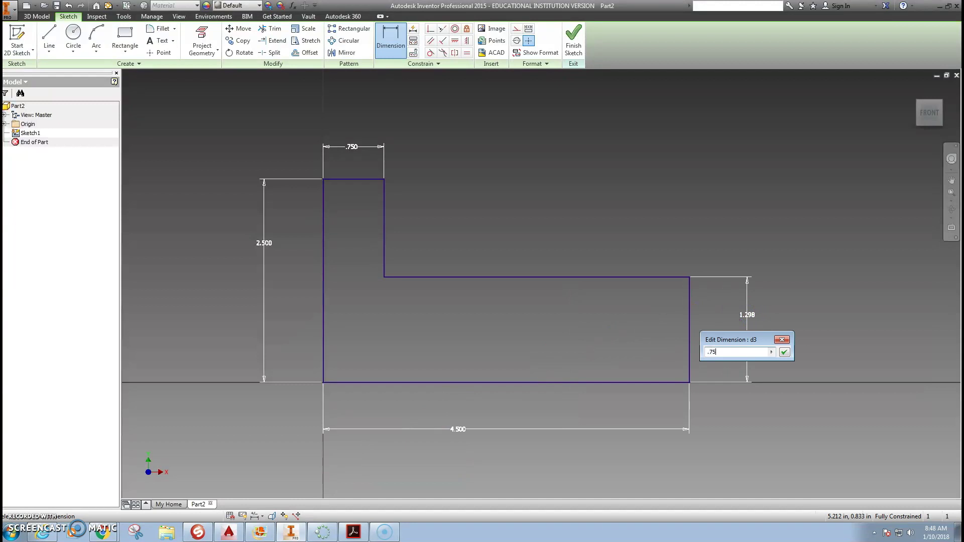
key(Return)
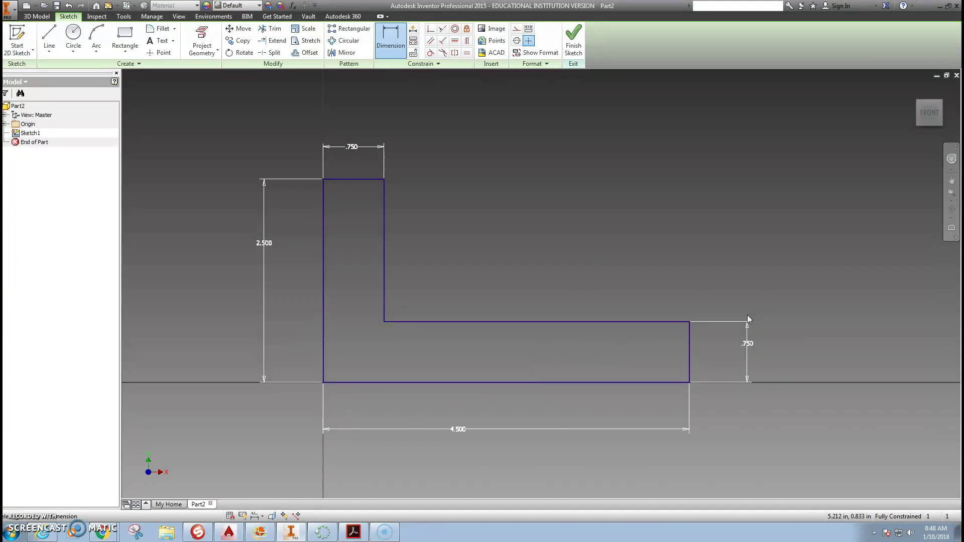
Add a driven dimension for the inner horizontal edge of the L, placed above the profile.
click(504, 322)
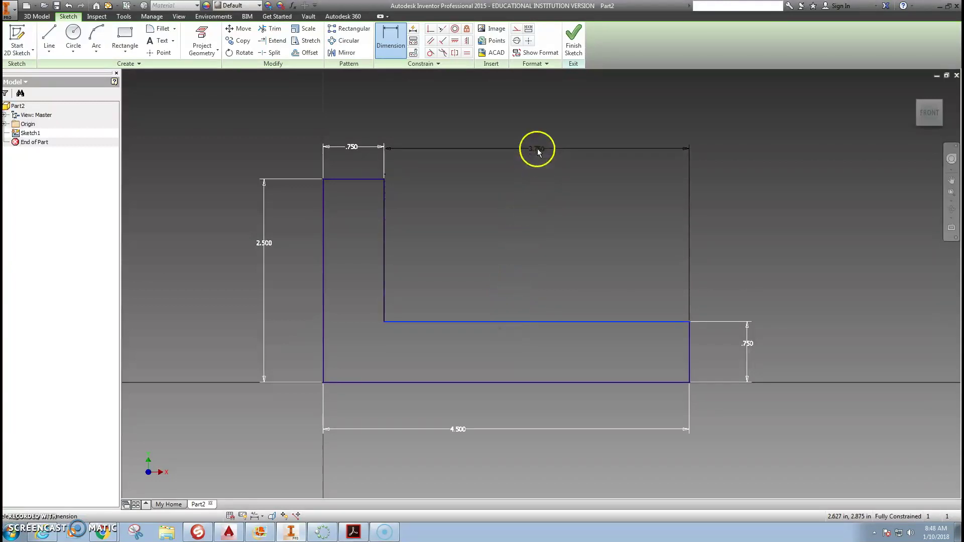
click(537, 151)
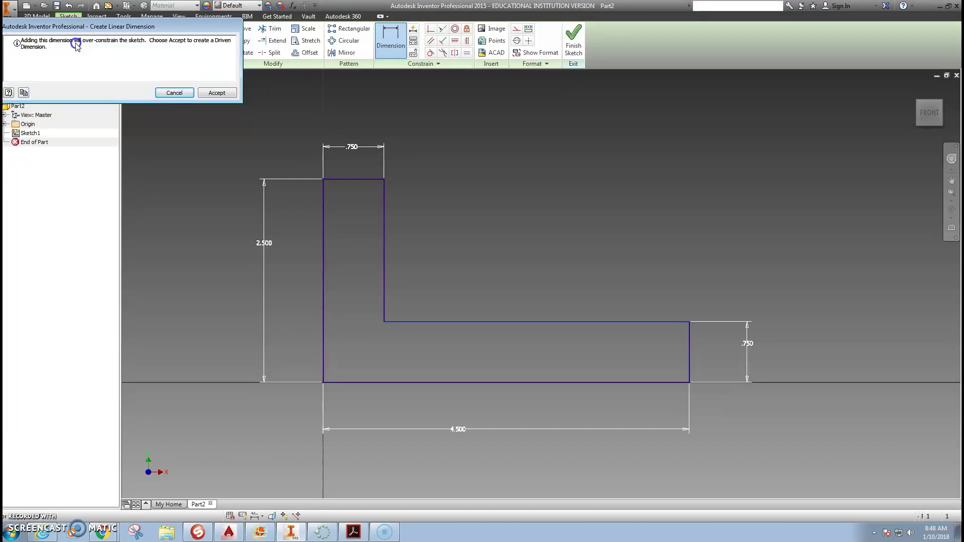
click(216, 93)
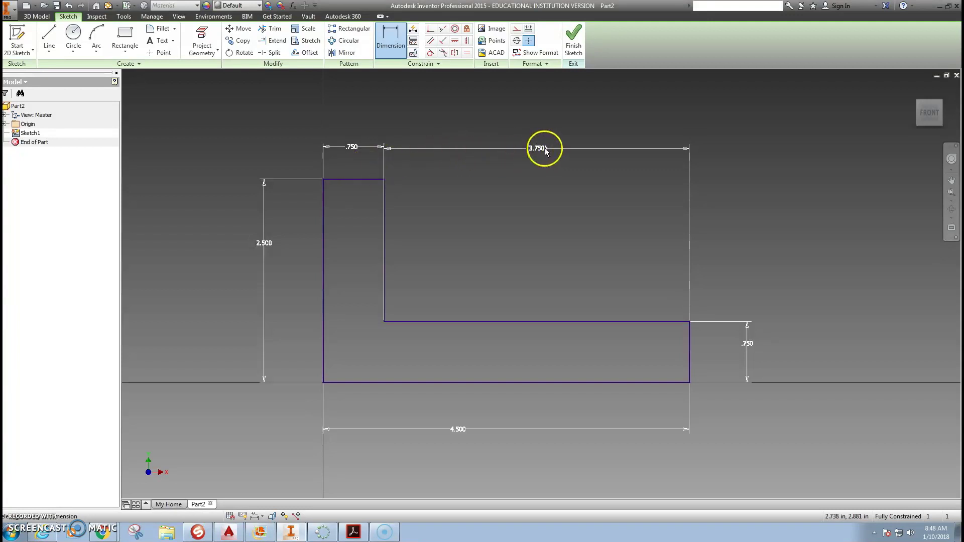
Change the width dimension of the upright leg's top edge to 1 in.
double_click(354, 146)
click(340, 182)
click(278, 183)
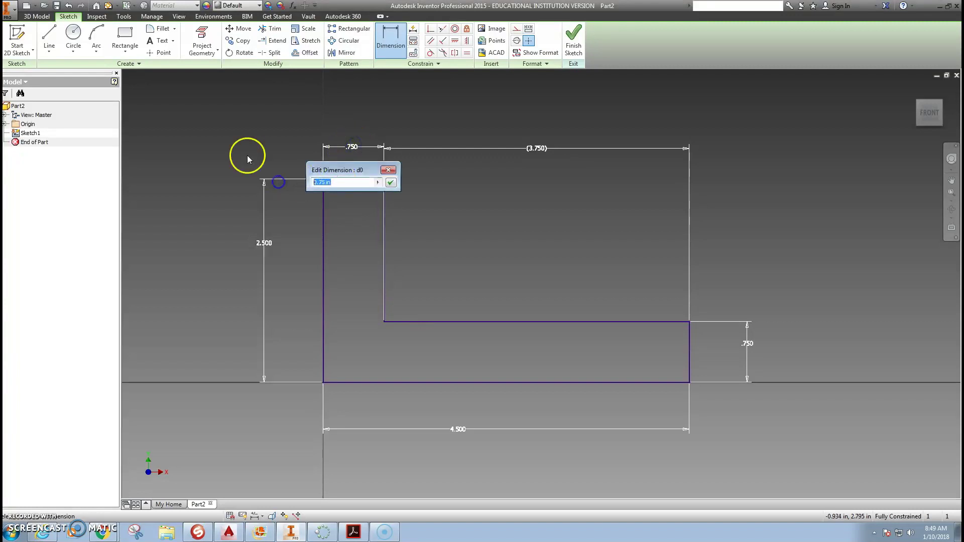
text(1)
key(Return)
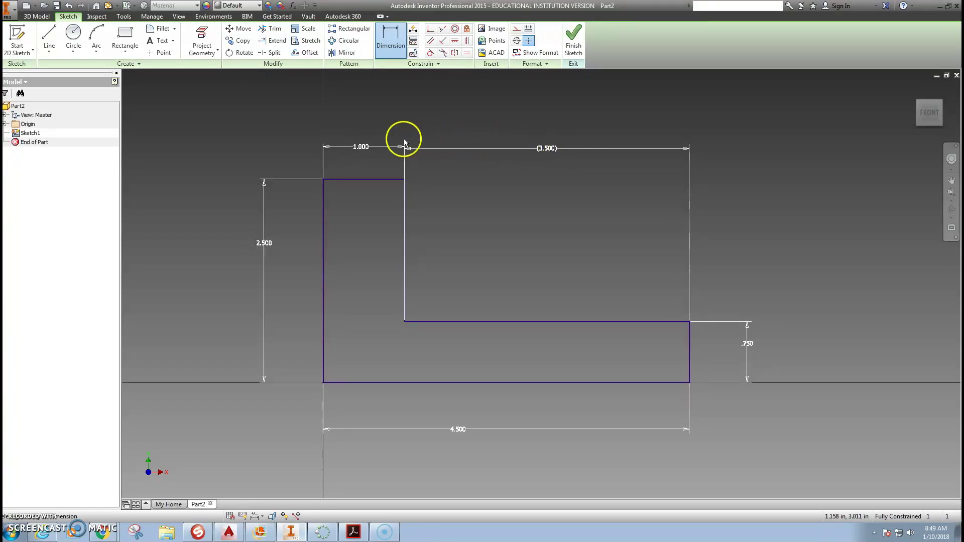
Set the width dimension of the upright leg's top edge to 0.75 in.
click(360, 147)
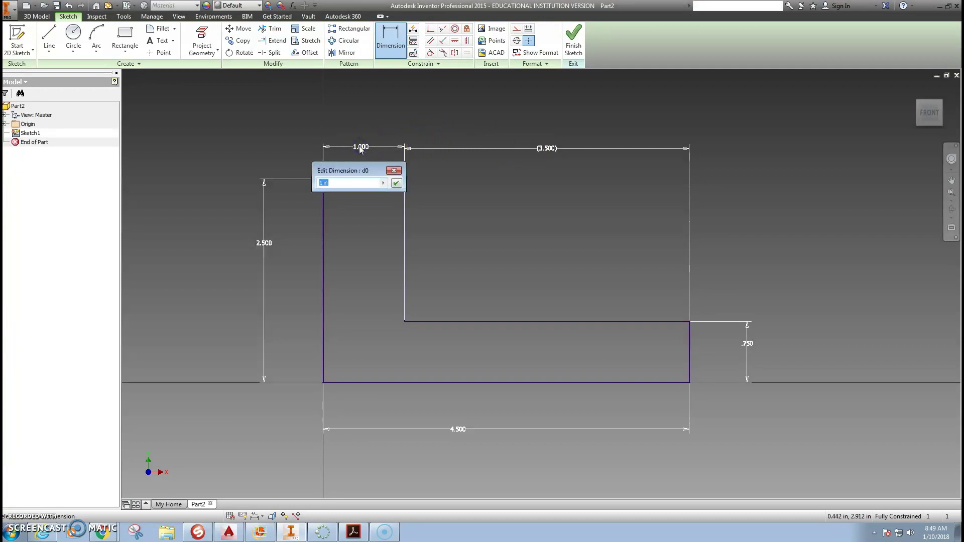
text(.75)
key(Return)
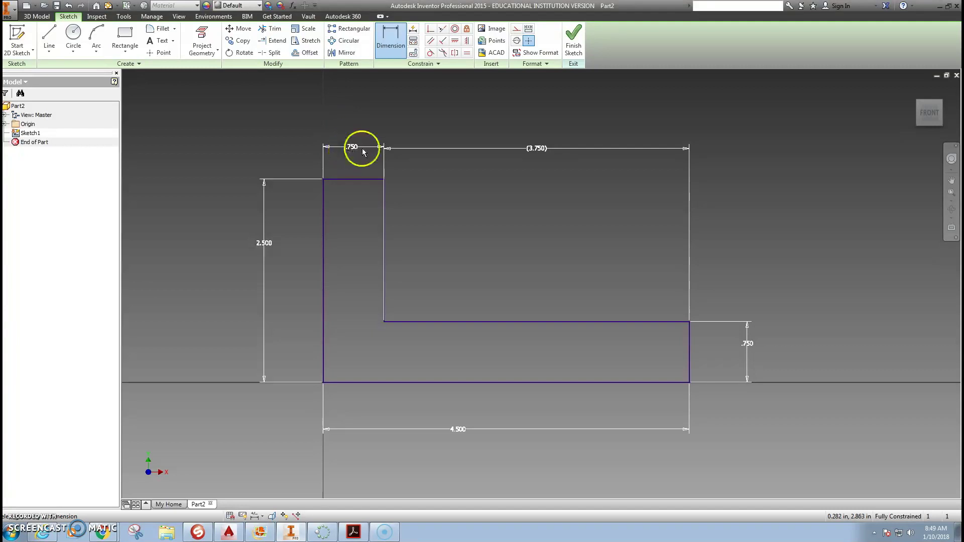
Delete the driven dimension of the inner horizontal edge and finish the L-profile sketch.
click(498, 150)
key(Escape)
key(Escape)
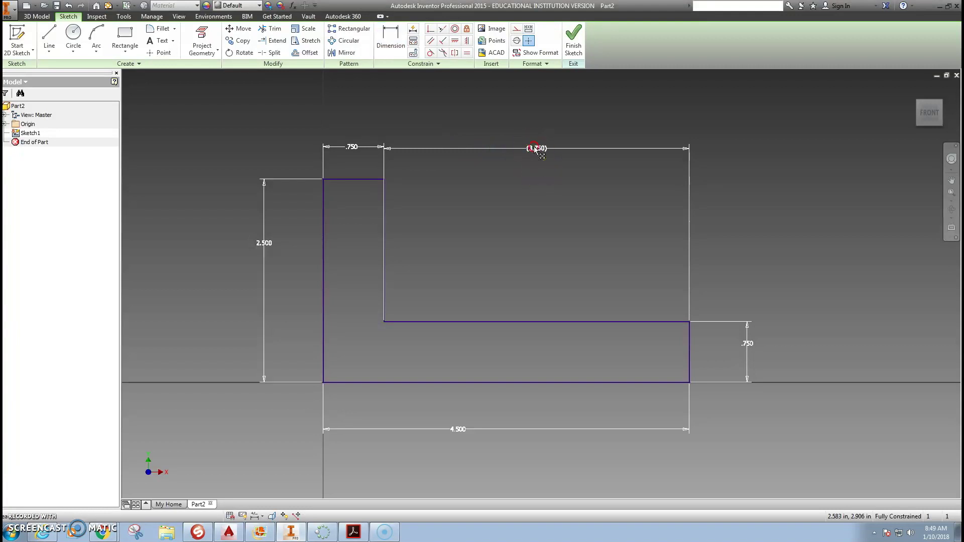
right_click(535, 149)
click(533, 115)
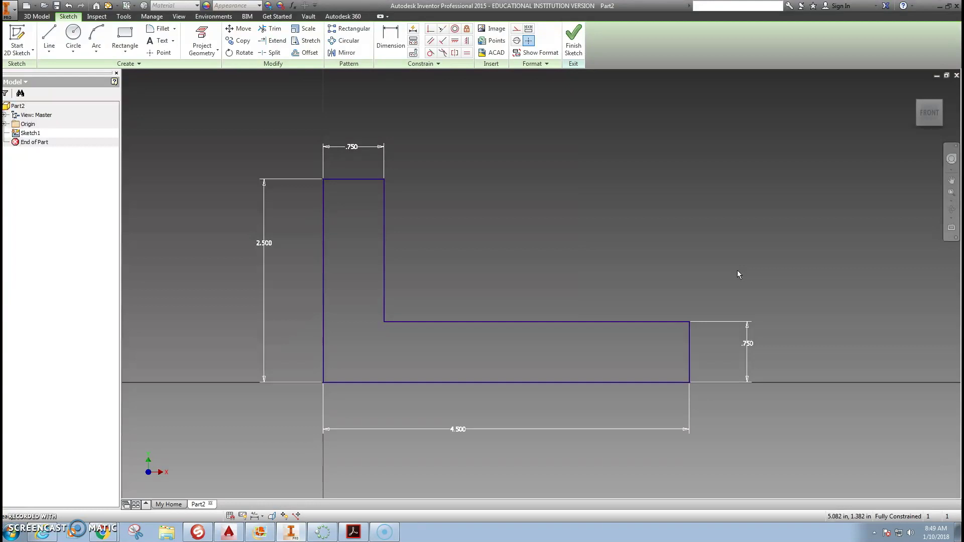
click(576, 39)
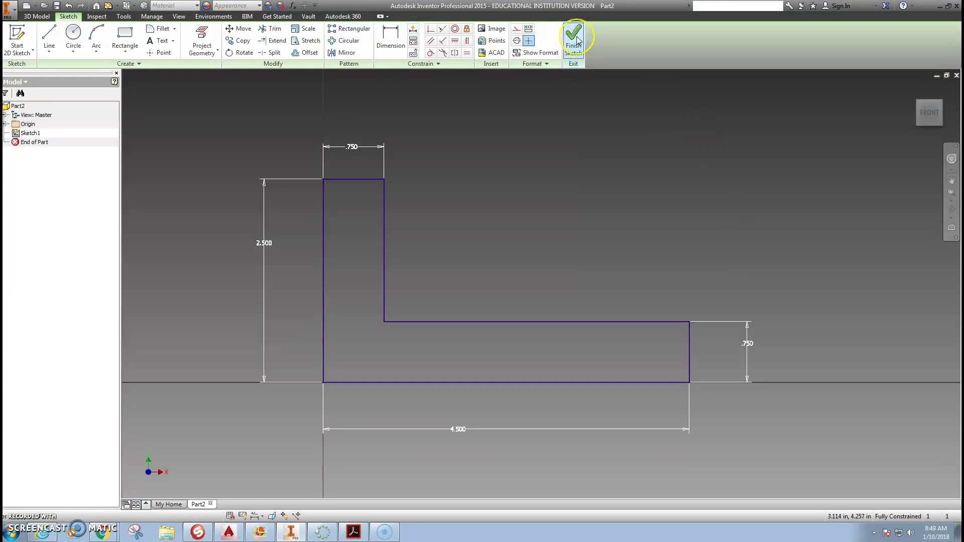
click(576, 40)
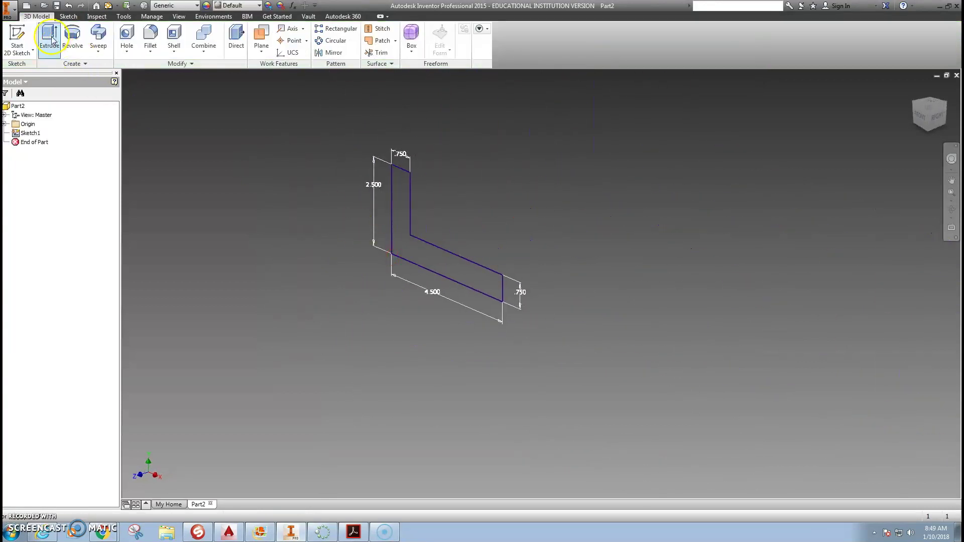
Extrude the L-shaped profile as a solid to a distance of 3 in.
click(50, 39)
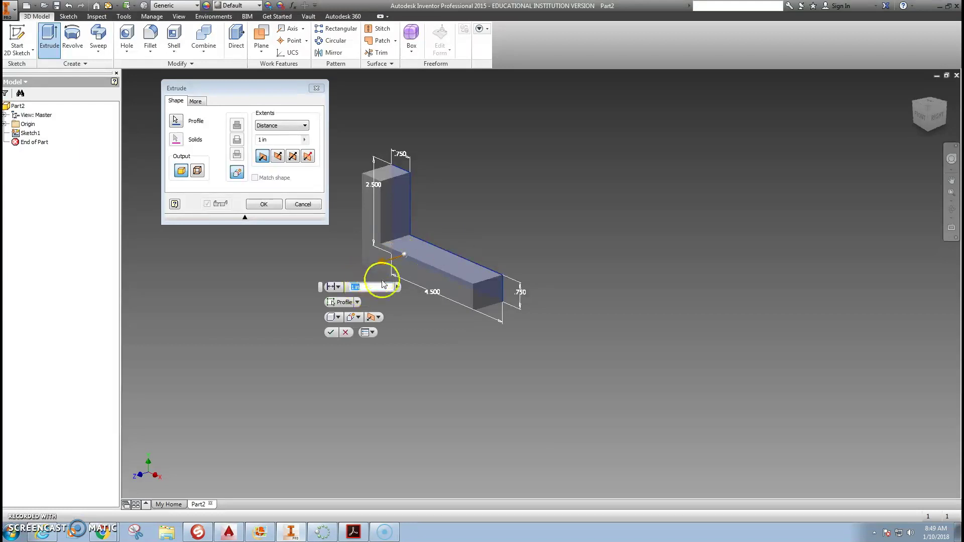
click(241, 90)
drag(241, 89, 226, 108)
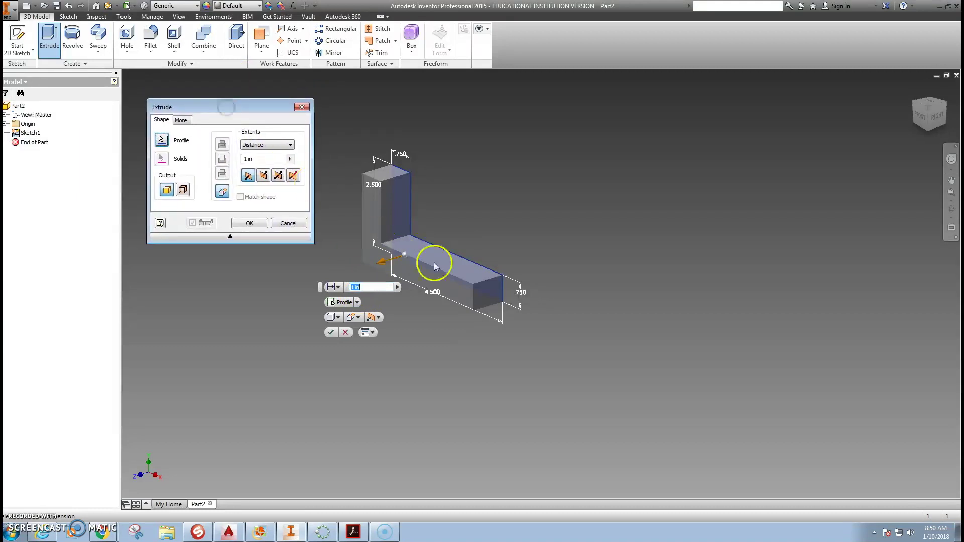
click(230, 237)
click(229, 119)
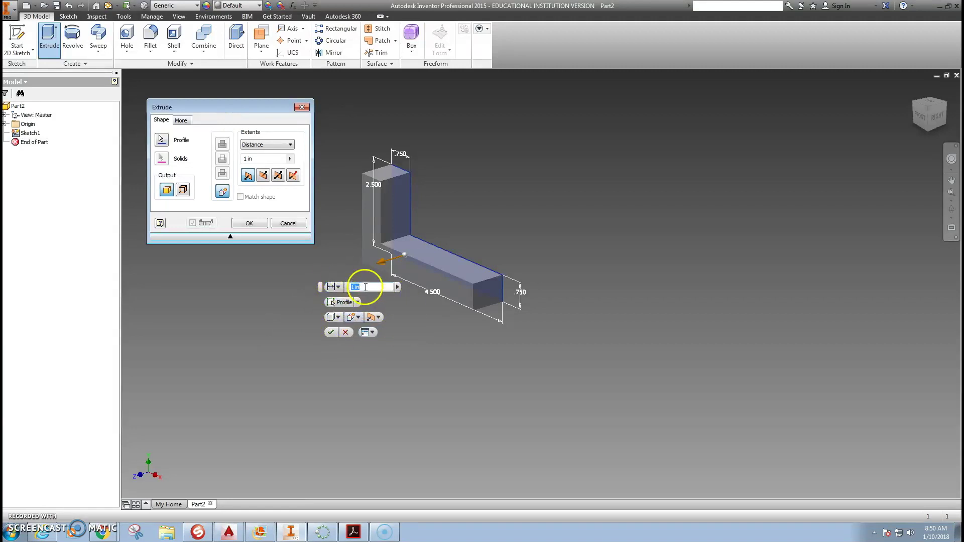
click(342, 287)
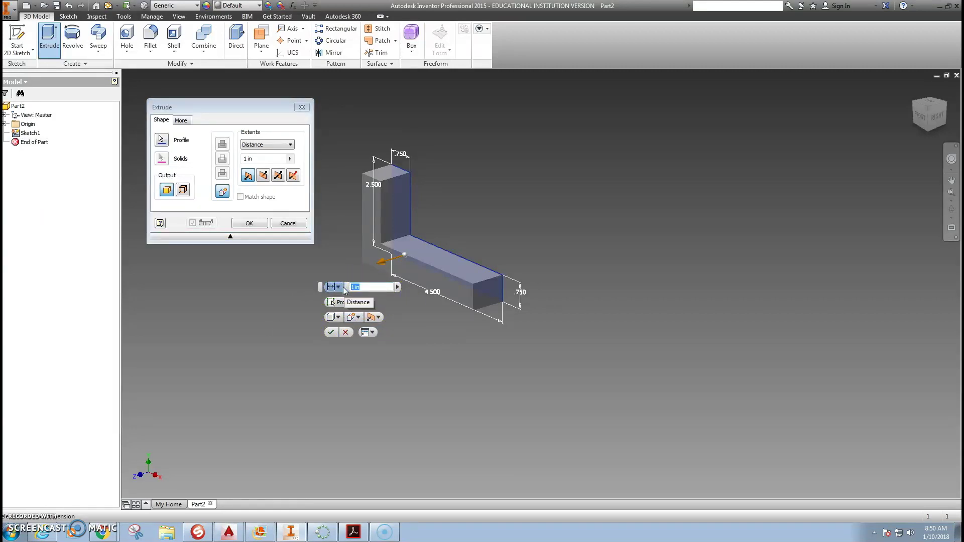
key(Return)
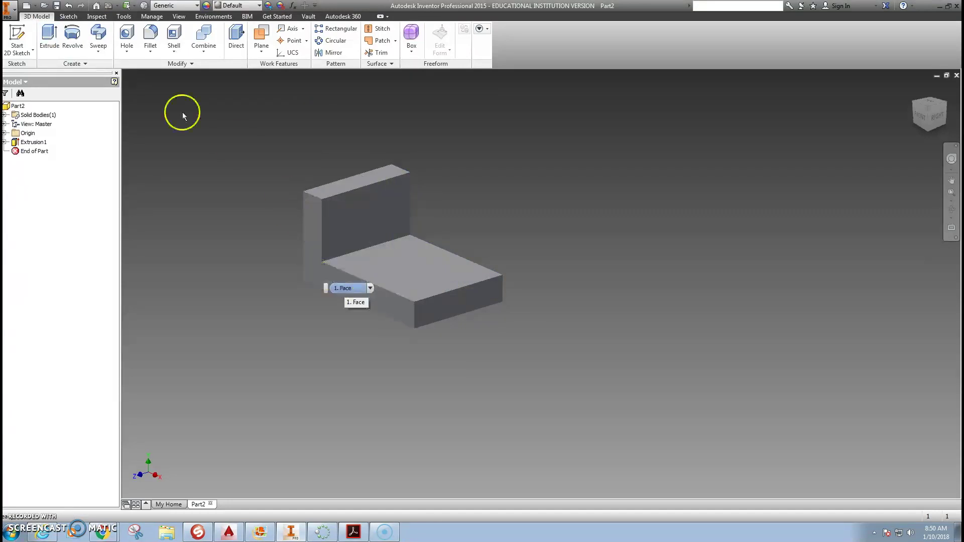
Start a sketch on the upper face of the bracket's horizontal leg and project that face's outline into it.
click(19, 31)
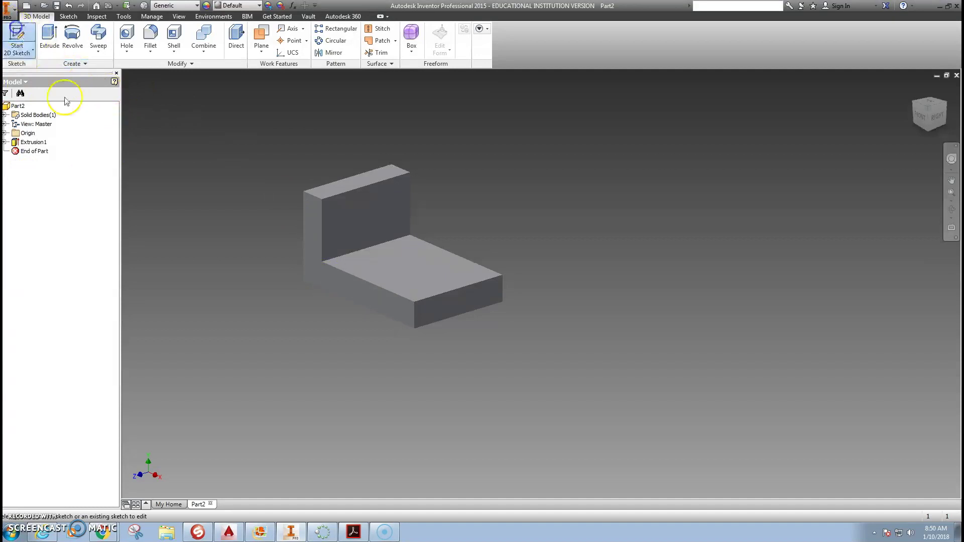
click(407, 271)
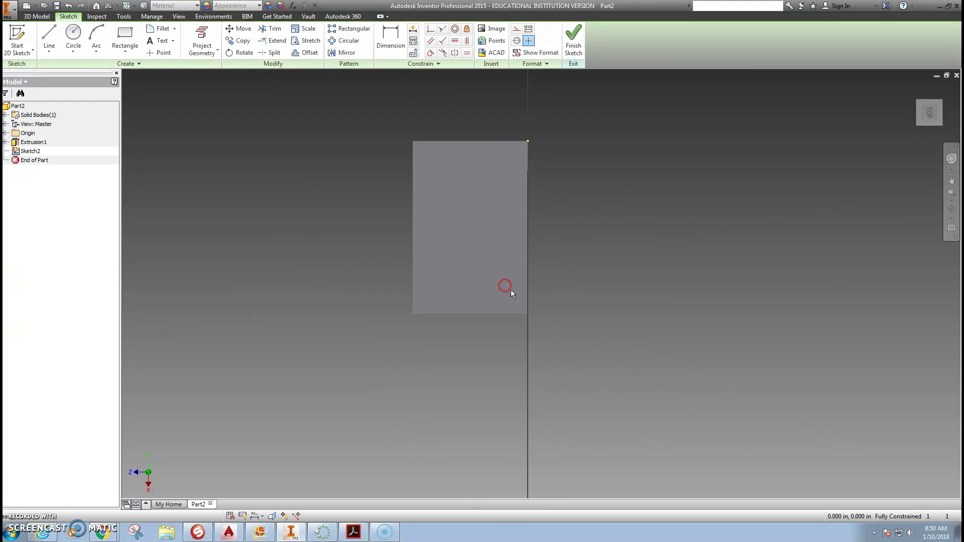
click(201, 35)
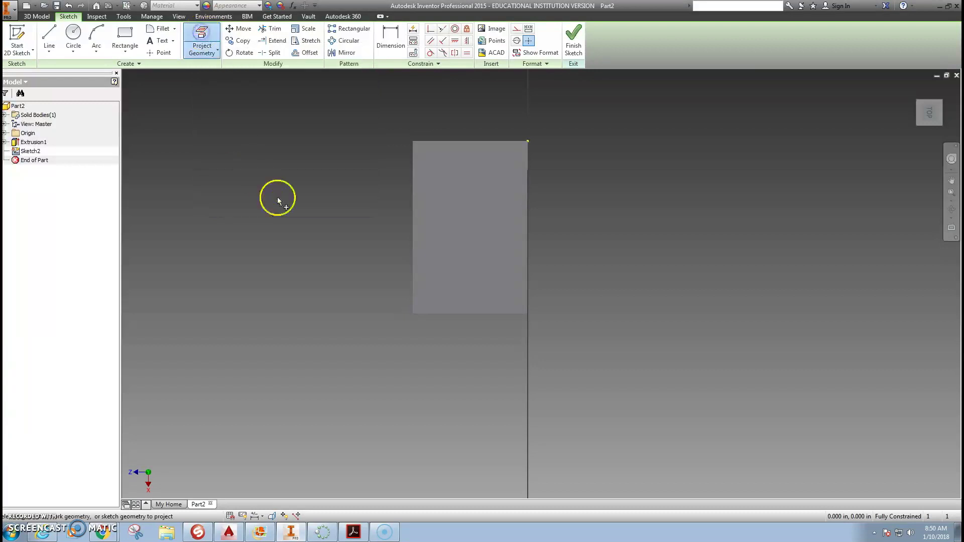
click(462, 249)
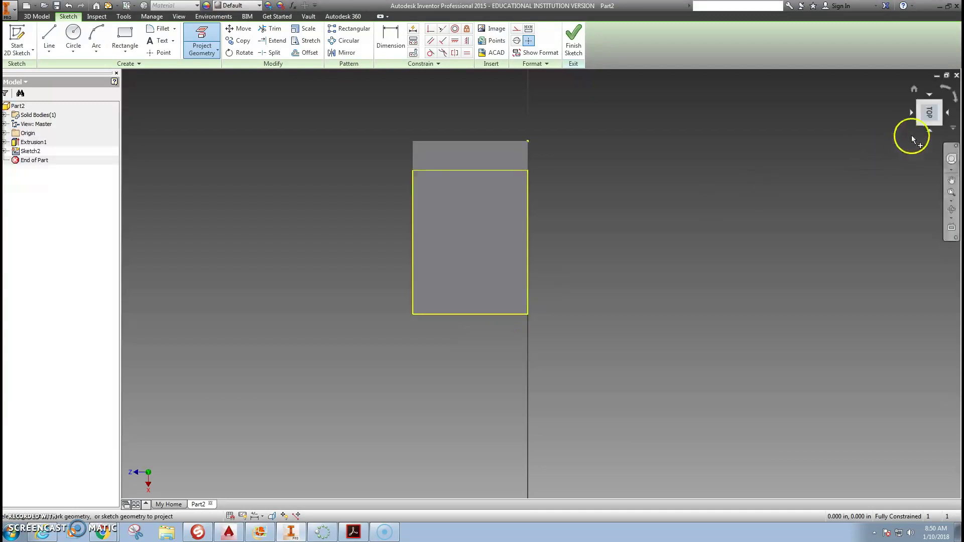
Sketch a three-sided slot outline about 1.4 in wide and 2.4 in long, open at the free end edge of the horizontal leg.
click(950, 209)
drag(525, 300, 618, 290)
click(46, 37)
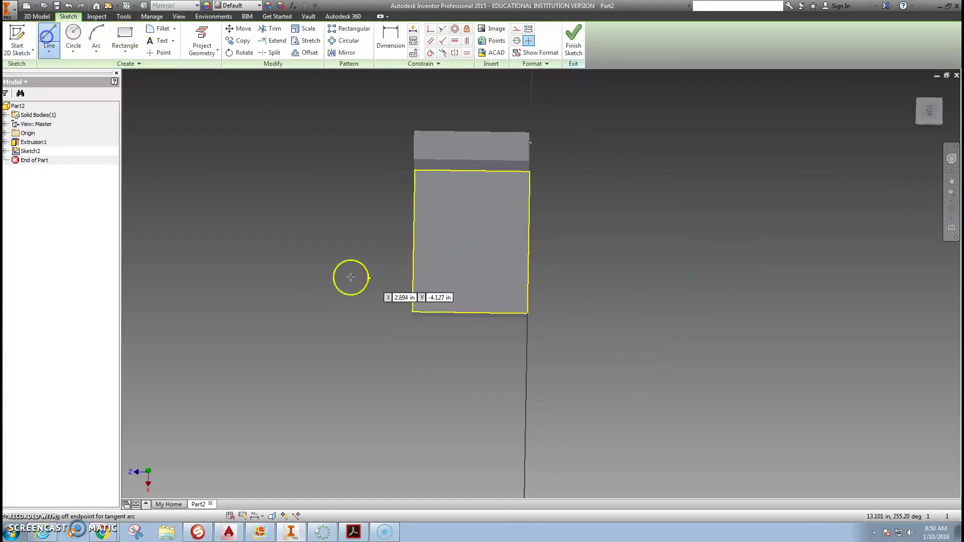
click(449, 312)
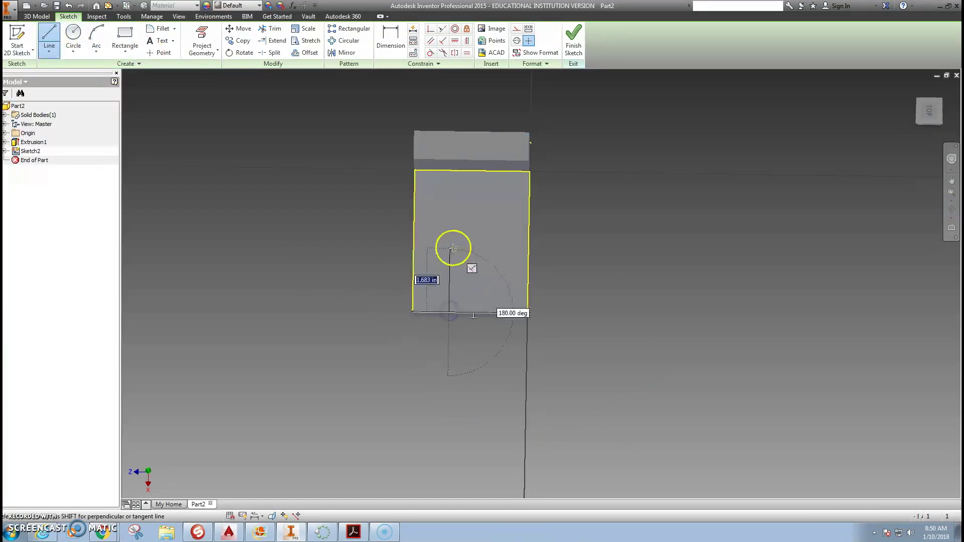
click(928, 110)
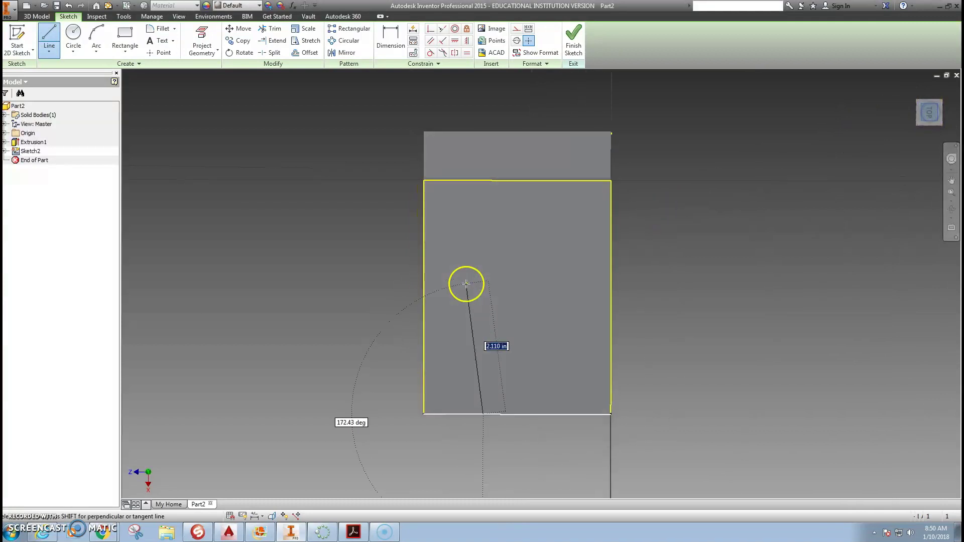
click(490, 276)
click(585, 276)
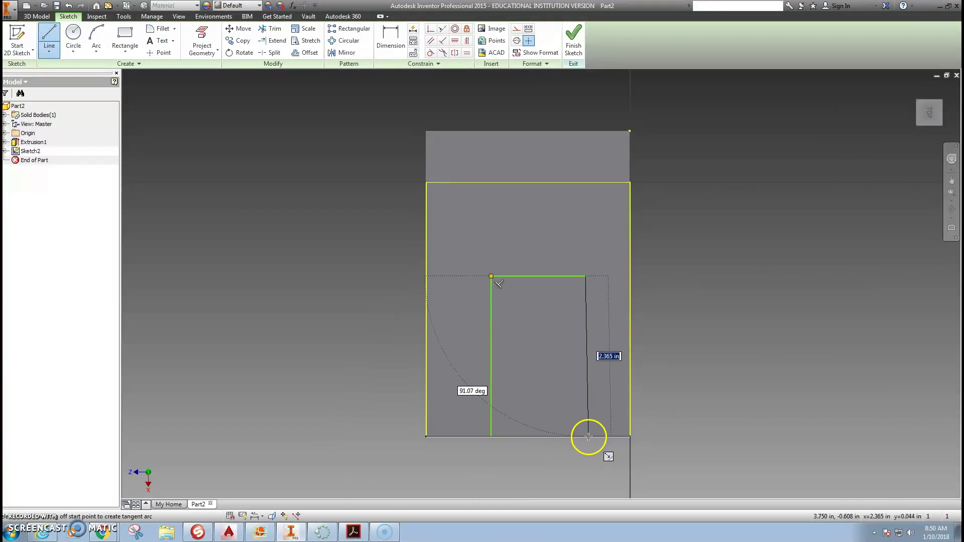
mouse_move(586, 438)
mouse_down()
mouse_move(484, 436)
mouse_move(493, 438)
mouse_move(460, 452)
mouse_up()
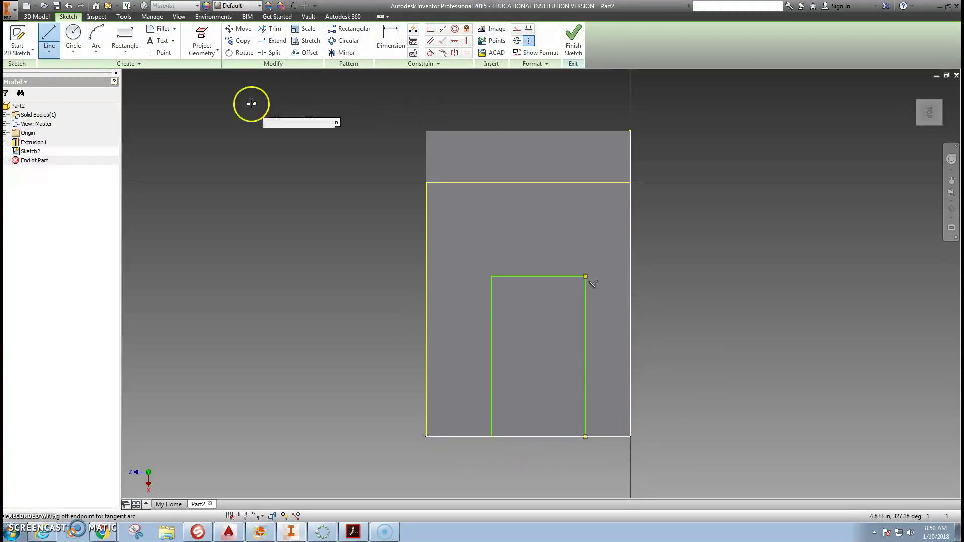
Dimension the slot's left line 0.5 in from the left edge of the projected face.
click(391, 37)
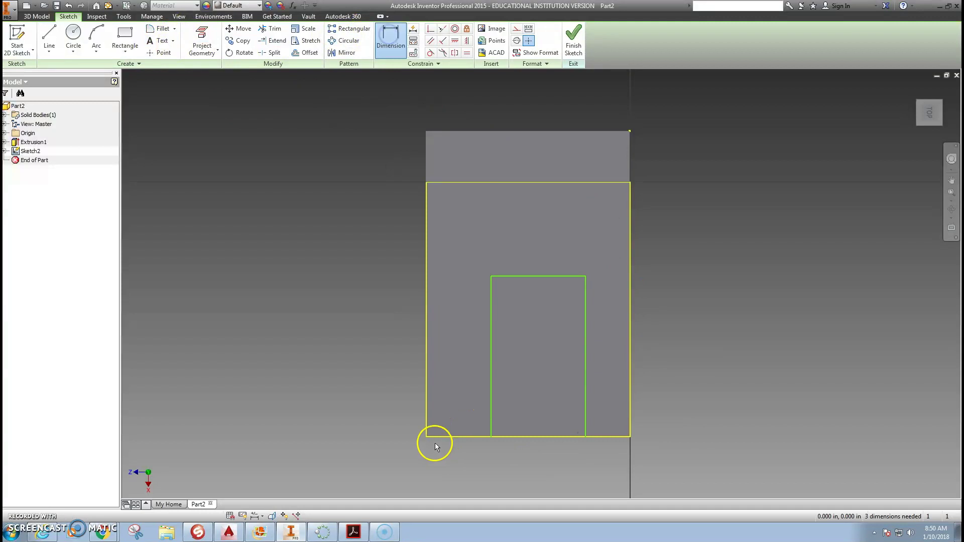
click(427, 430)
click(490, 428)
click(470, 460)
text(.5)
key(Return)
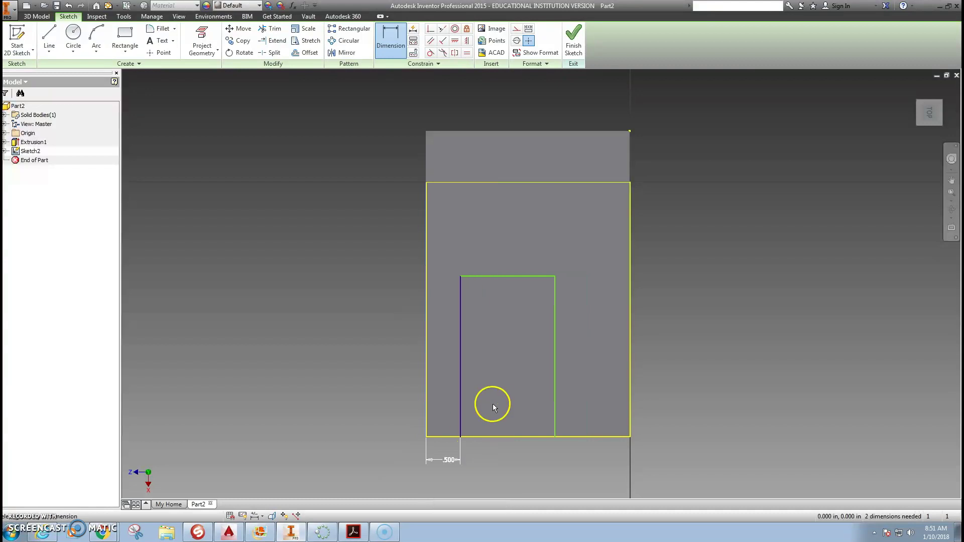
Dimension the slot's closed end to a width of 2 in and finish the sketch.
click(507, 275)
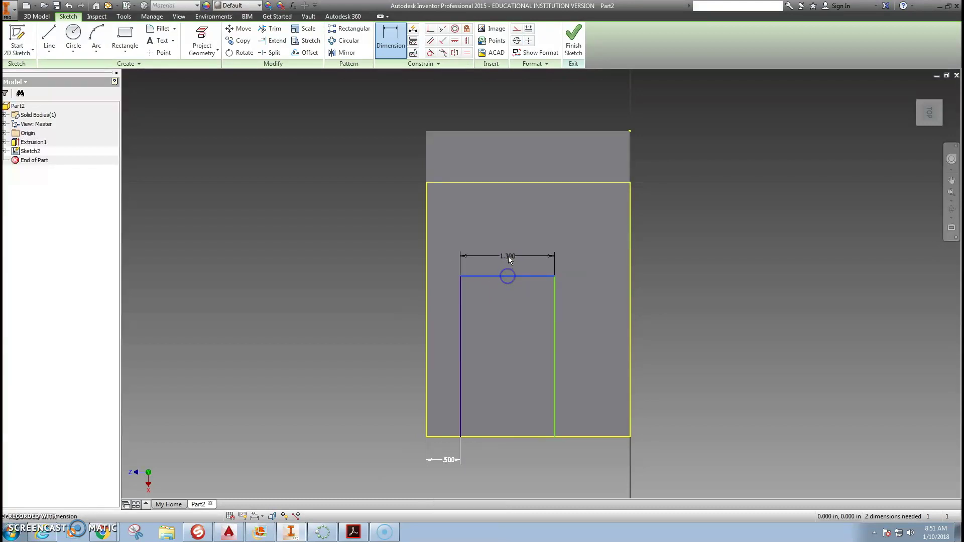
click(508, 255)
text(2)
key(Return)
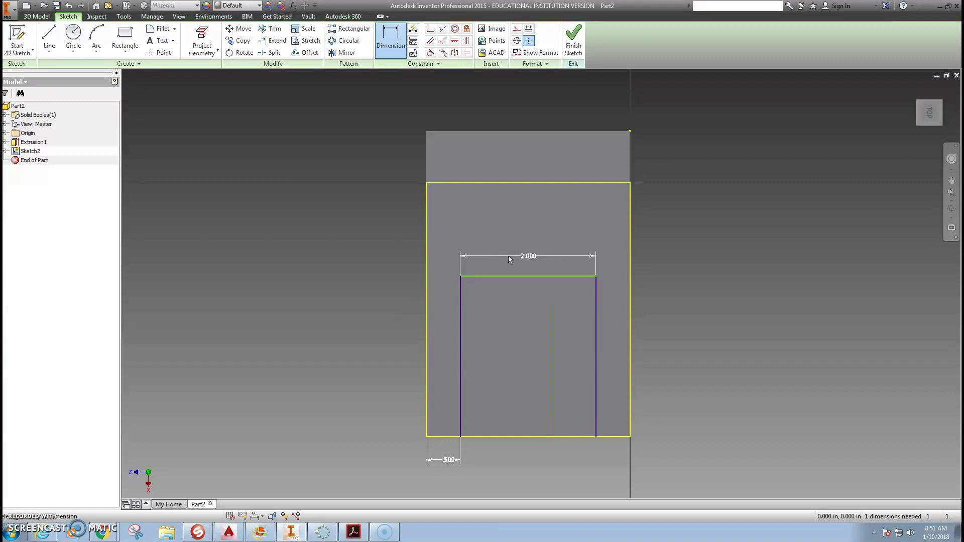
click(573, 37)
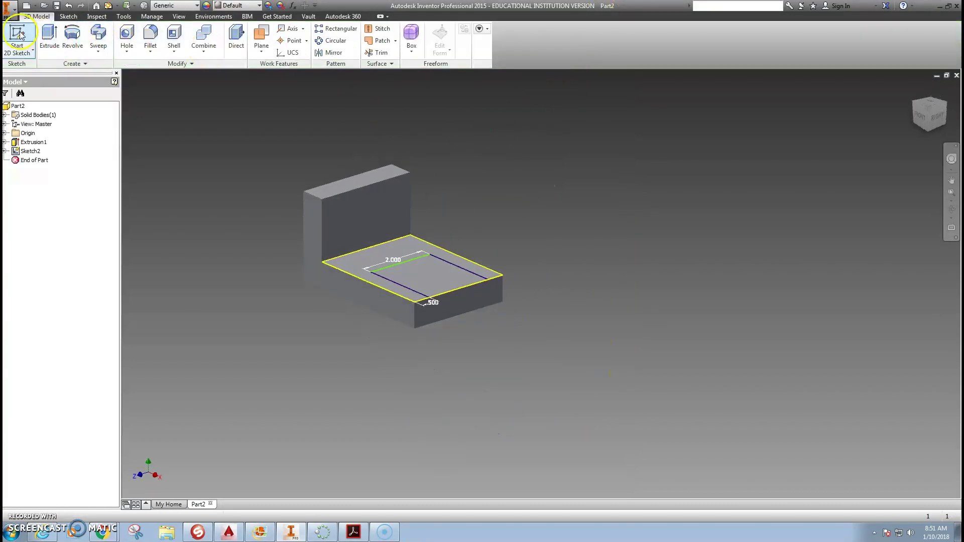
Extrude the slot area as a cut down through the horizontal leg with the To Next extent.
click(49, 40)
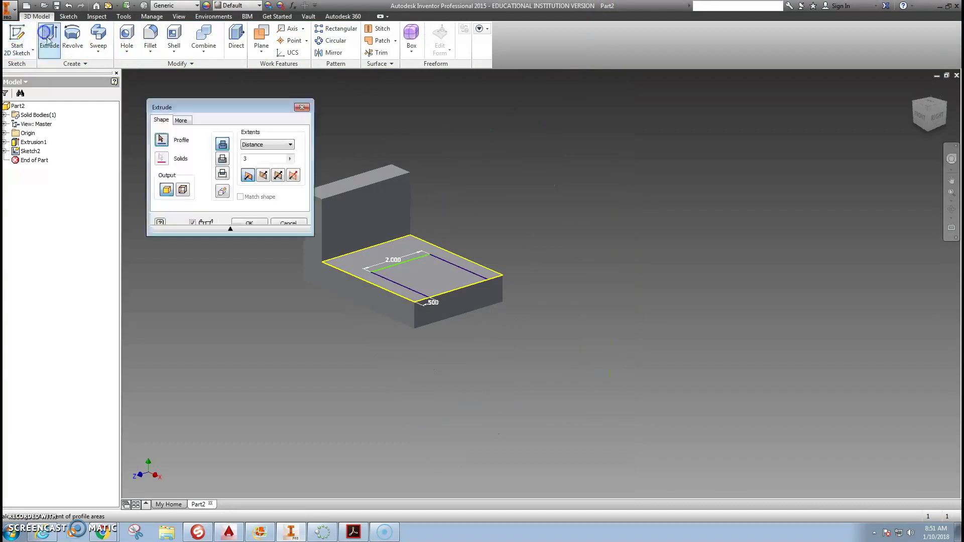
click(429, 276)
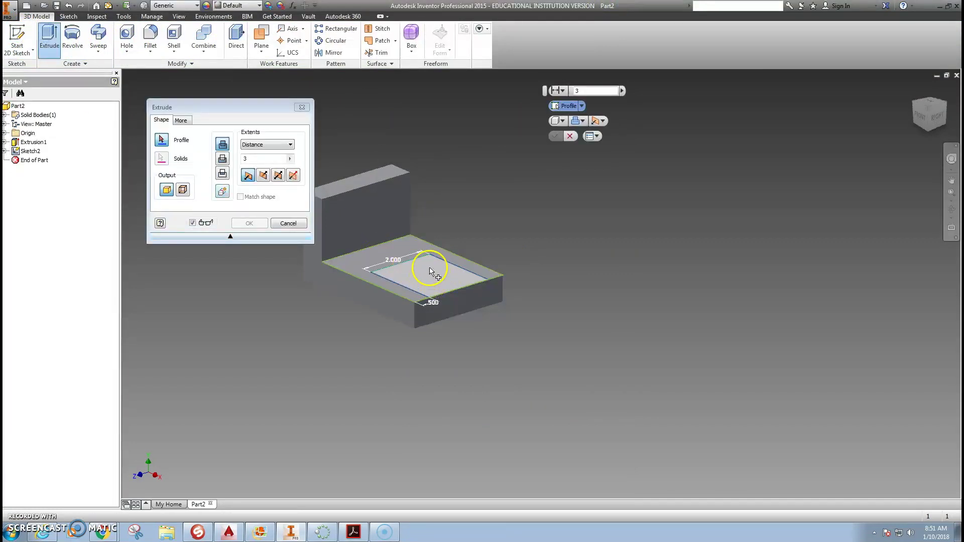
click(428, 279)
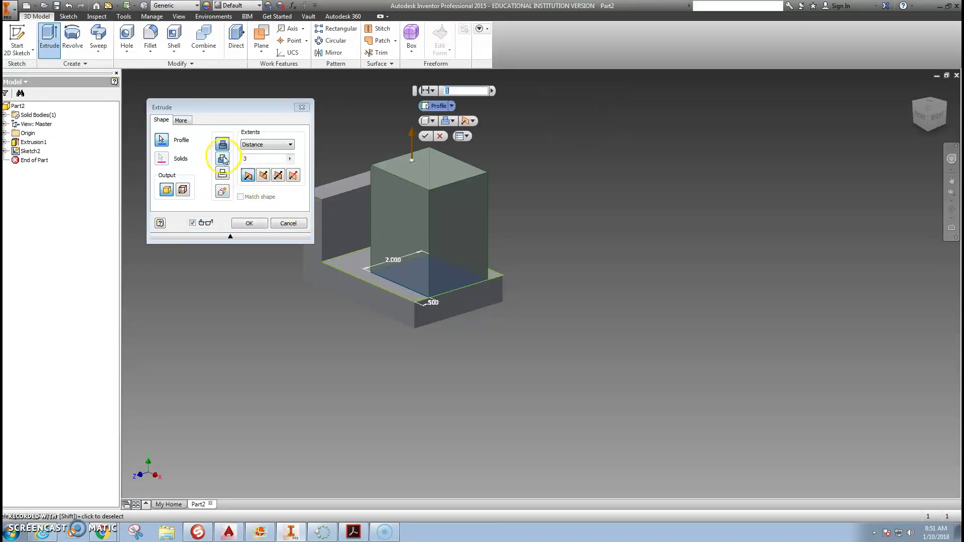
click(224, 159)
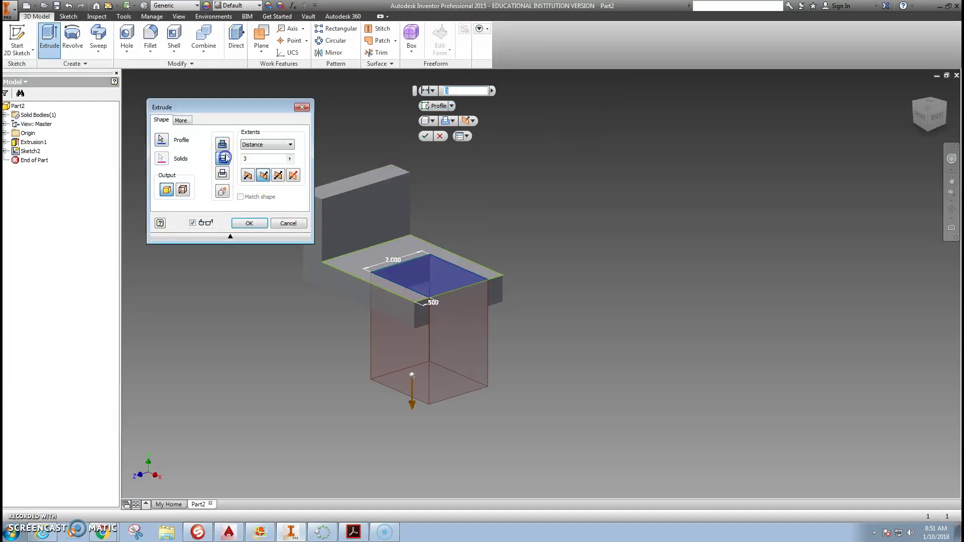
click(289, 144)
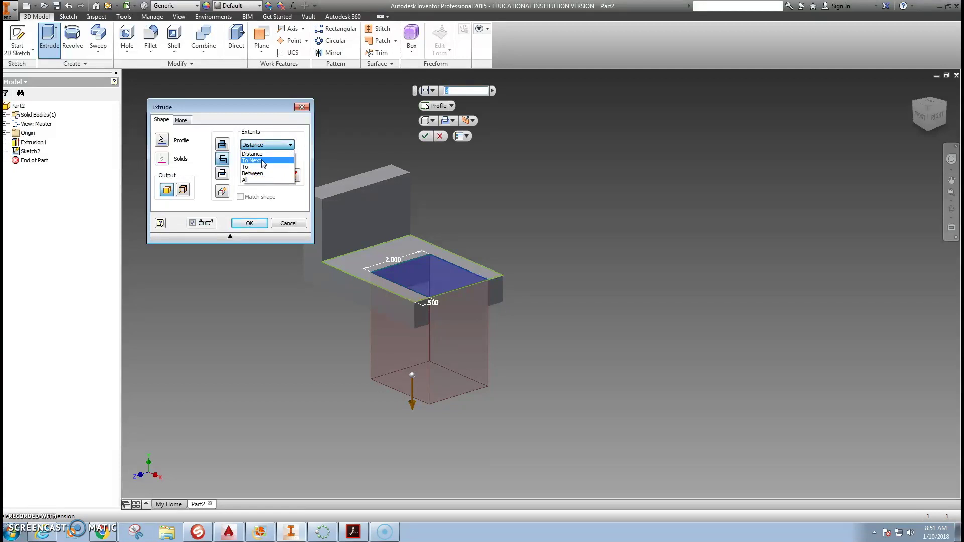
click(365, 251)
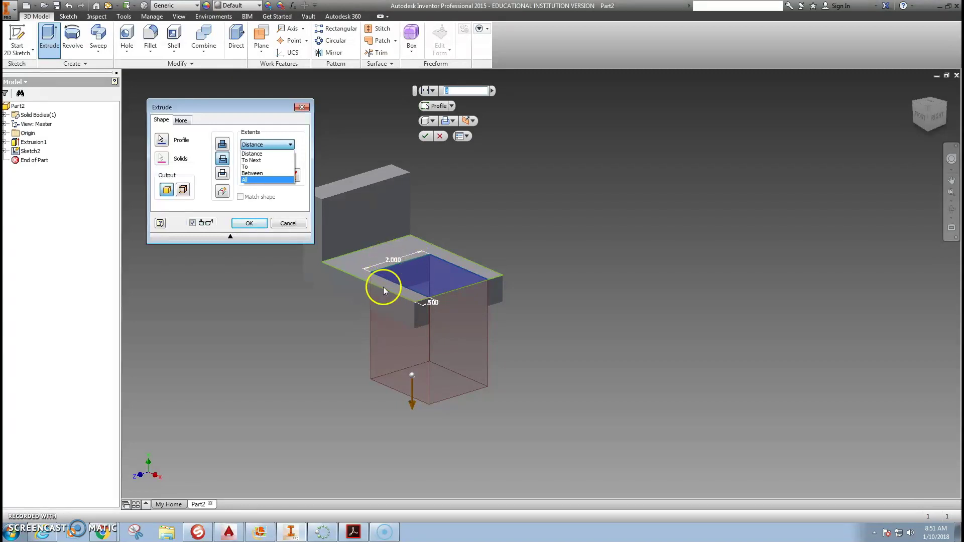
click(257, 160)
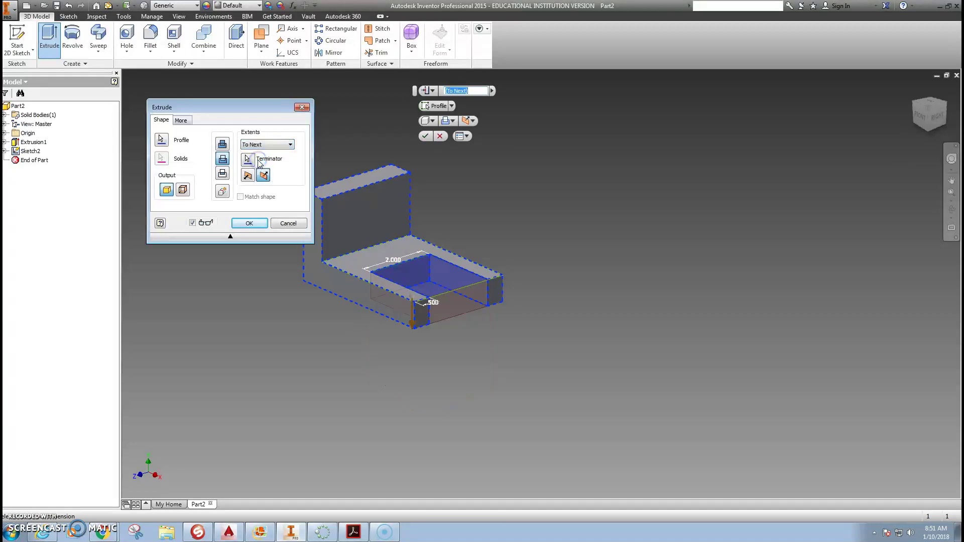
click(251, 223)
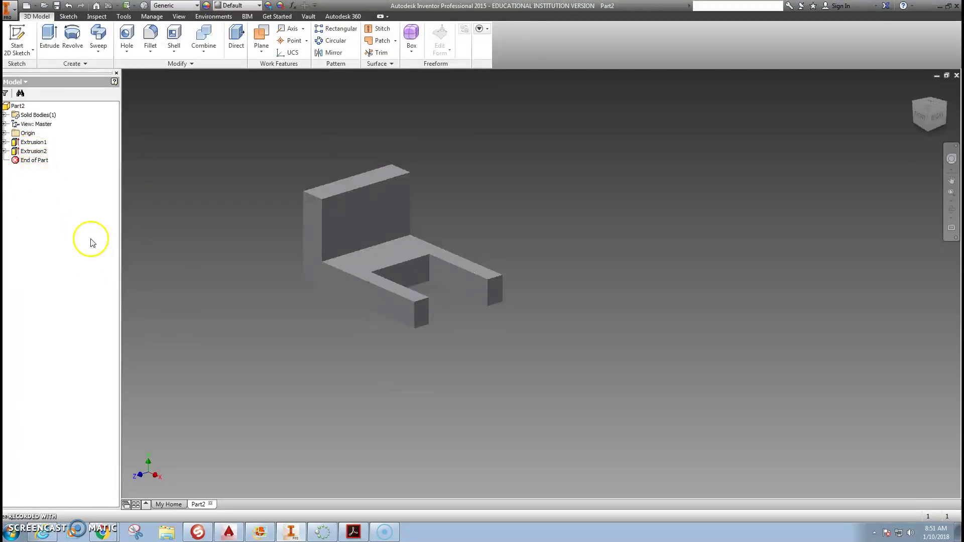
Edit the slot cut to use a Distance extent of 0.75 in.
right_click(29, 152)
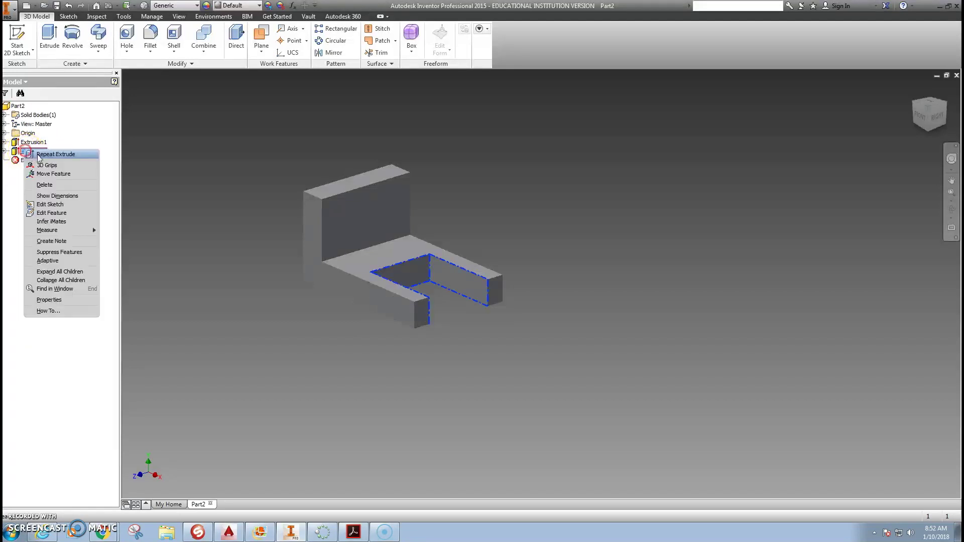
click(51, 213)
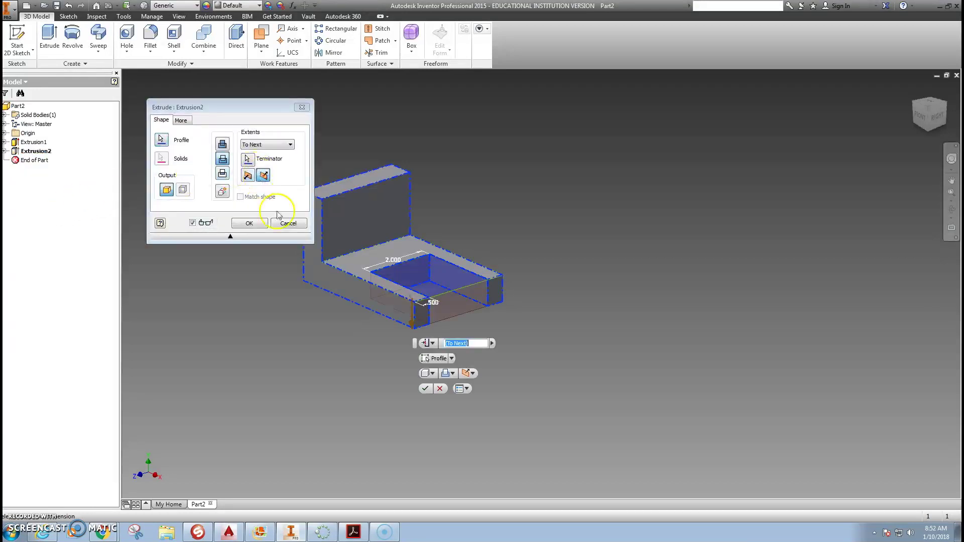
click(266, 145)
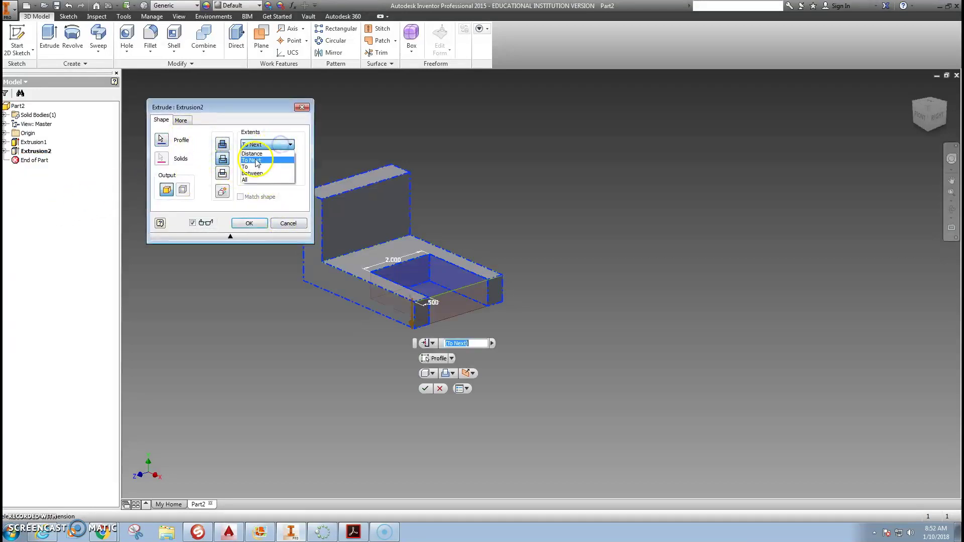
click(254, 153)
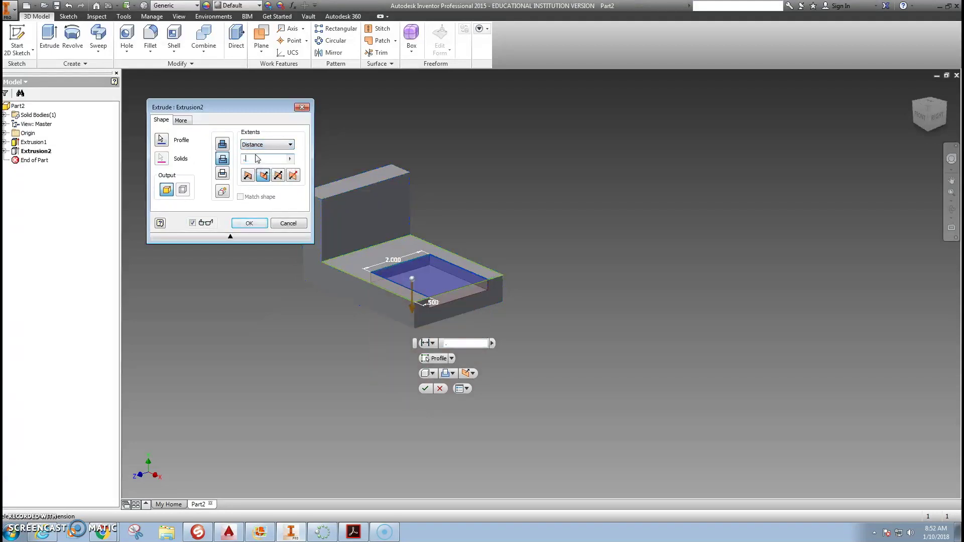
key(Return)
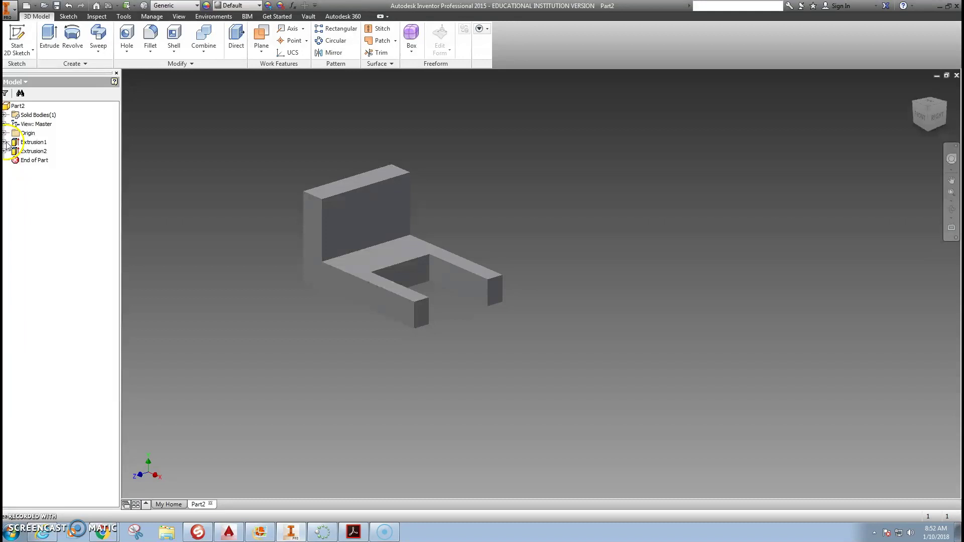
Edit the L-profile sketch to set the horizontal leg's thickness to 1 in, and finish the sketch.
right_click(22, 142)
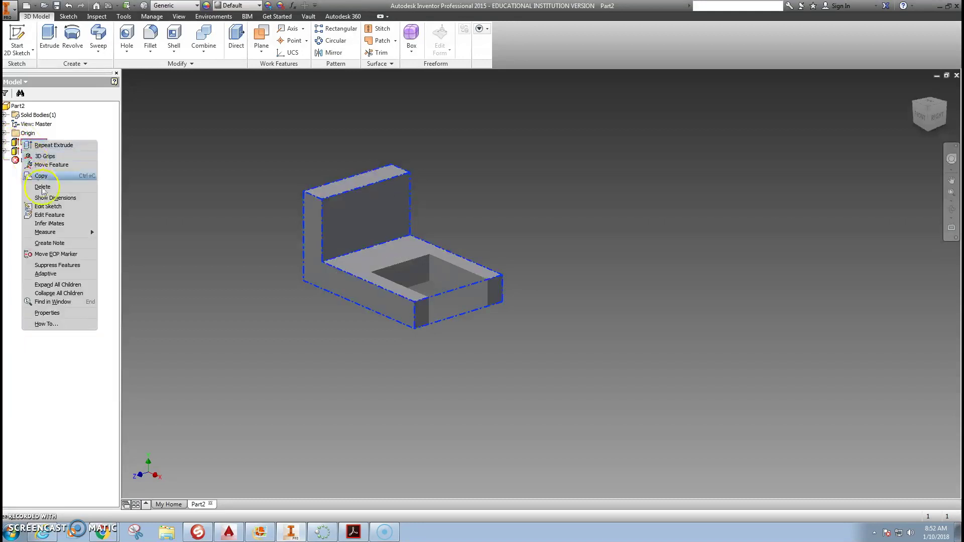
click(50, 206)
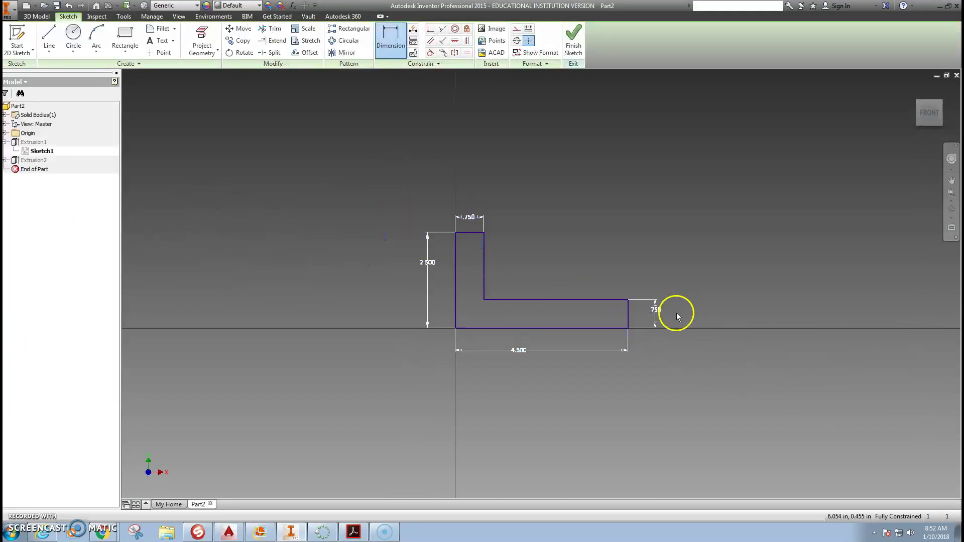
double_click(656, 310)
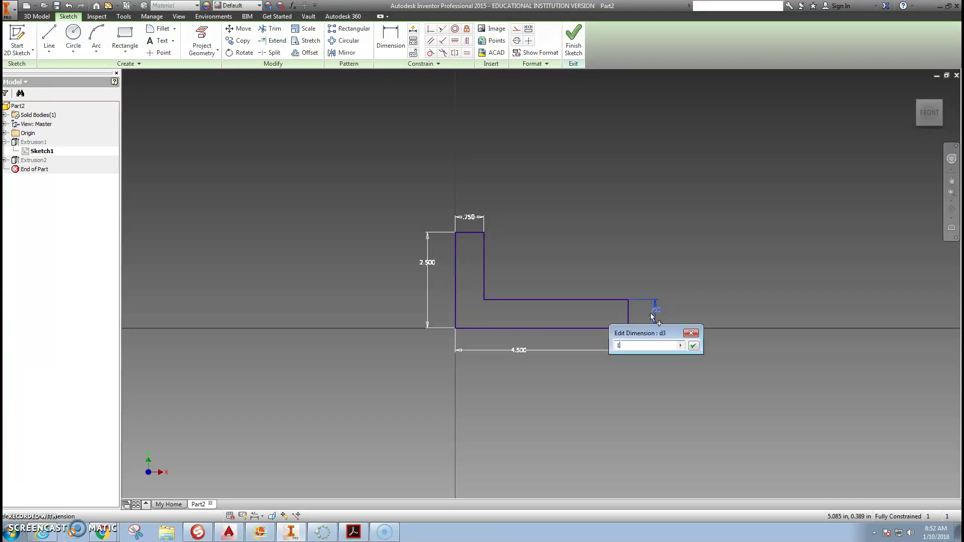
text(1)
key(Return)
click(607, 244)
click(573, 41)
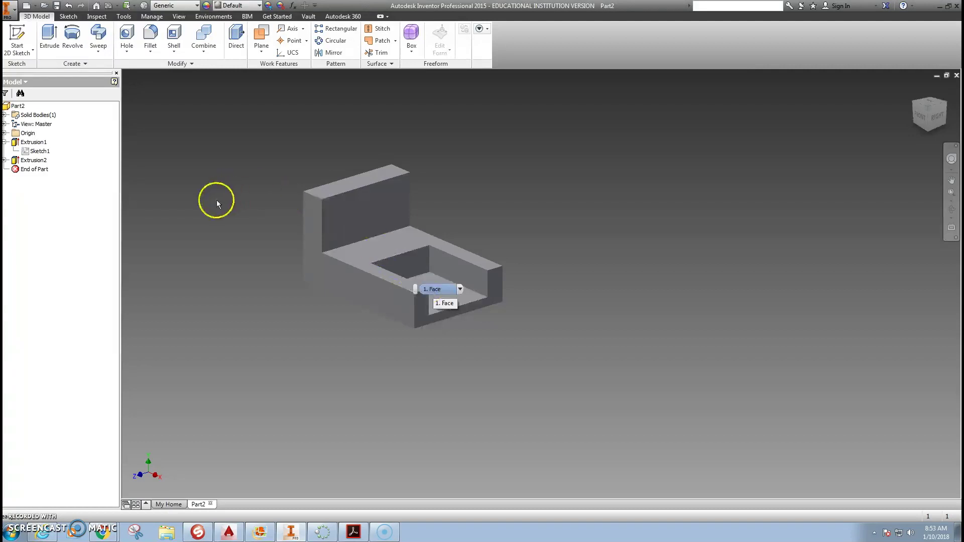
Set the slot cut's extent to To Next.
right_click(24, 159)
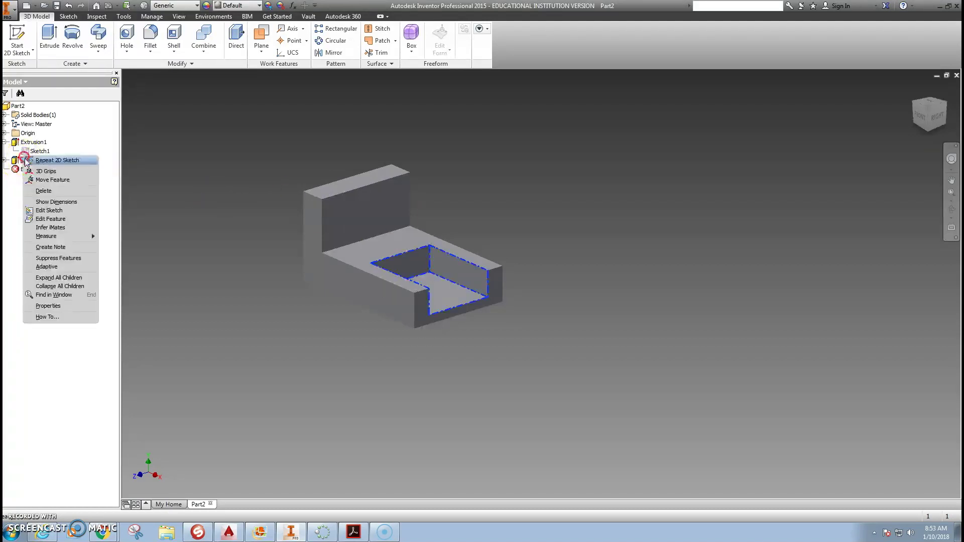
click(50, 219)
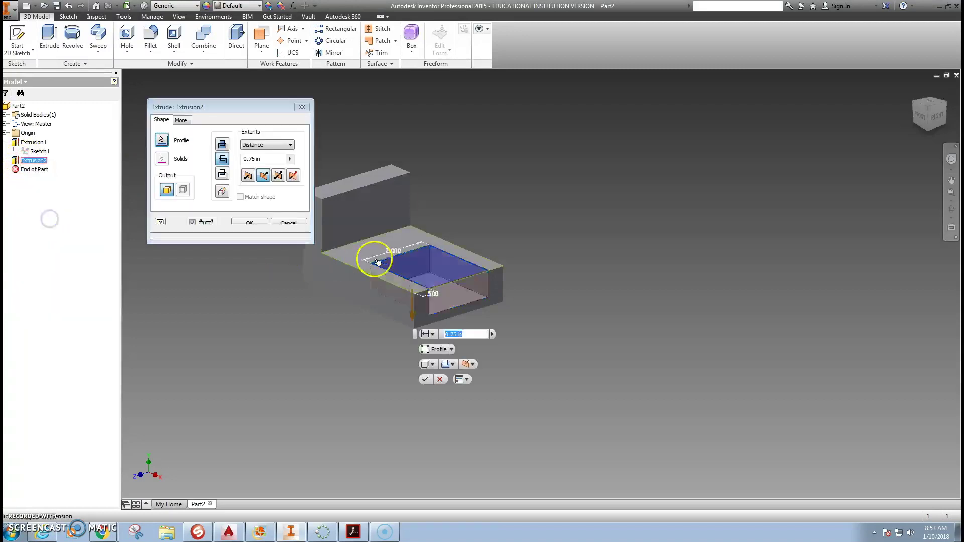
click(292, 146)
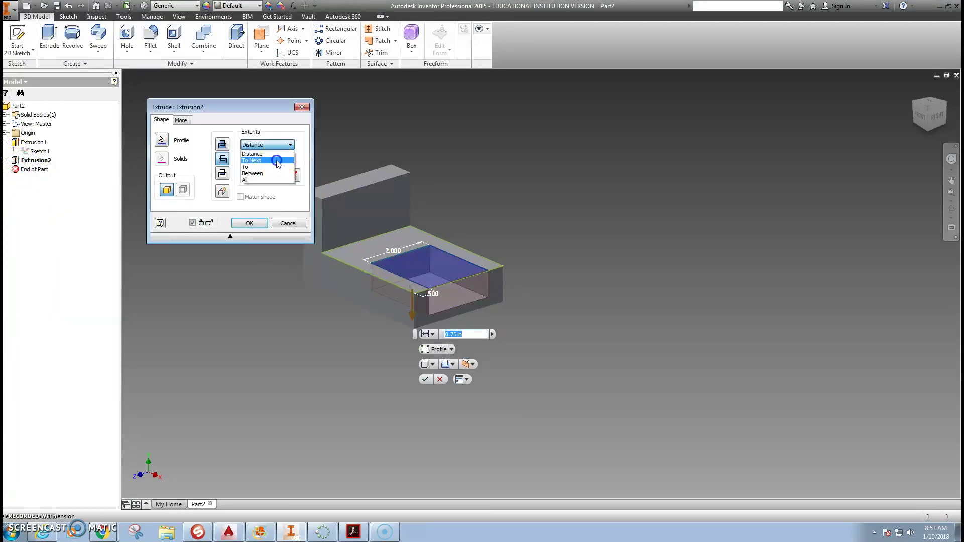
click(281, 157)
click(231, 225)
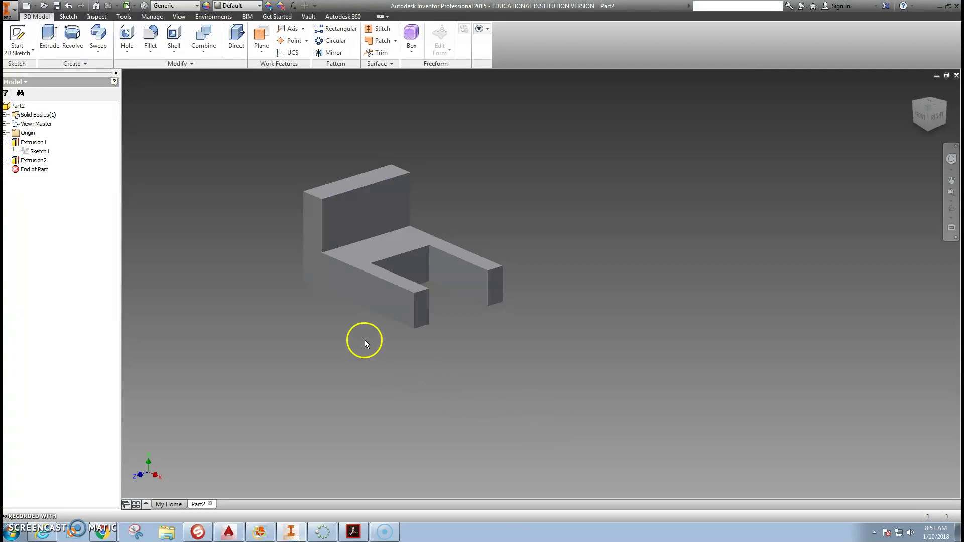
On the vertical leg's inner face, sketch a closed triangle across the upper left corner, about 1.2 in along the top edge, and finish the sketch.
middle_drag(450, 296, 560, 376)
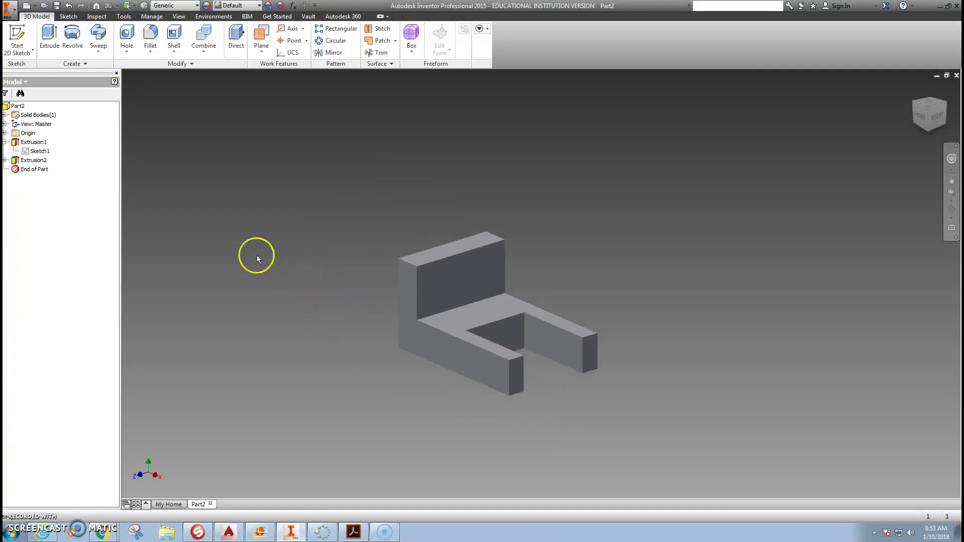
click(34, 160)
click(4, 160)
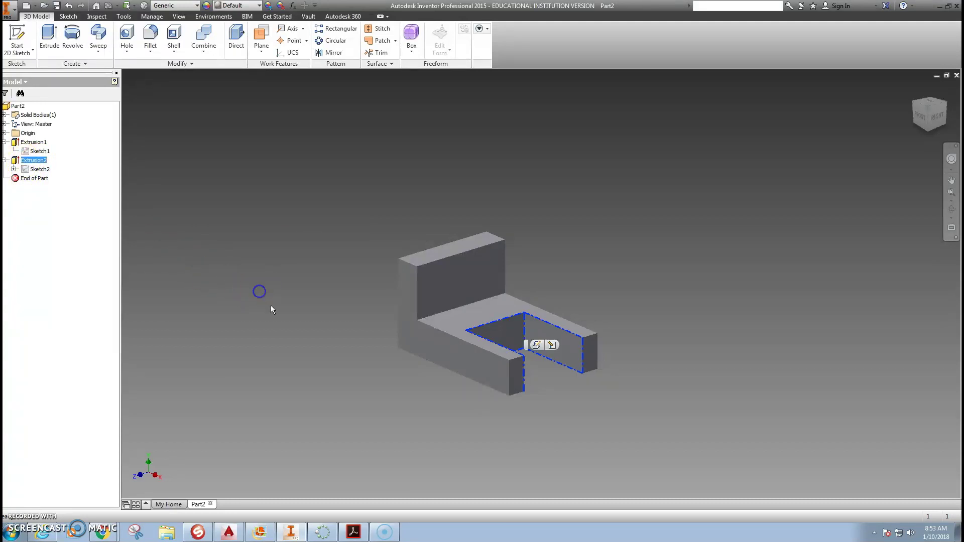
click(18, 39)
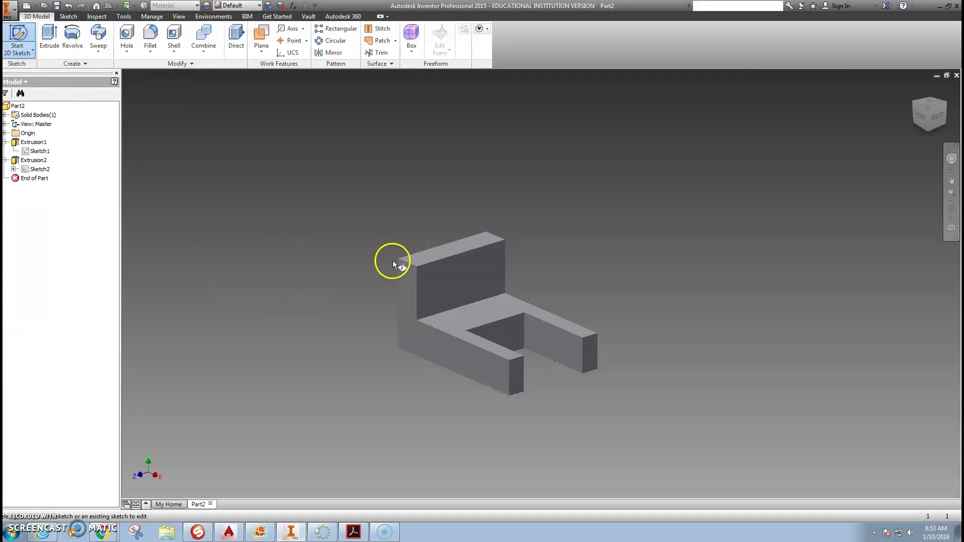
click(451, 272)
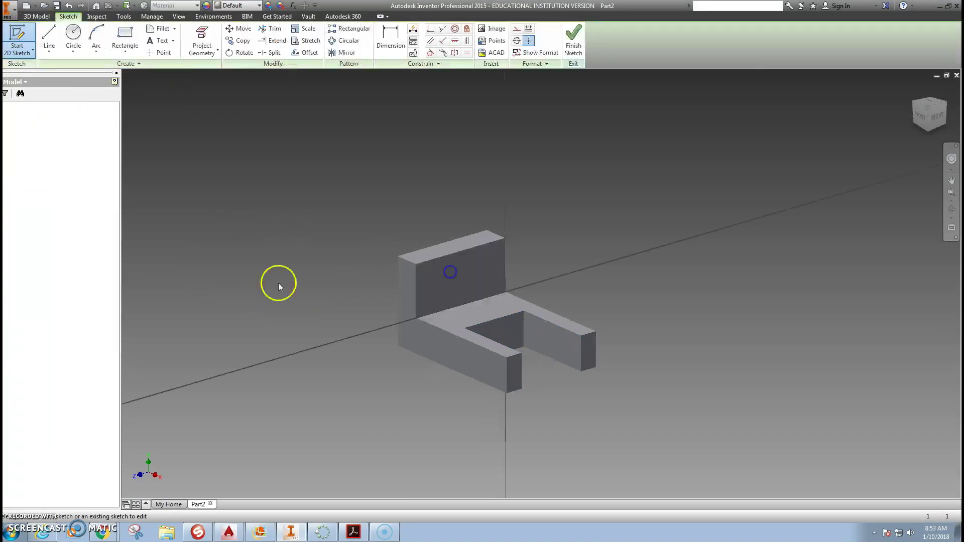
click(49, 40)
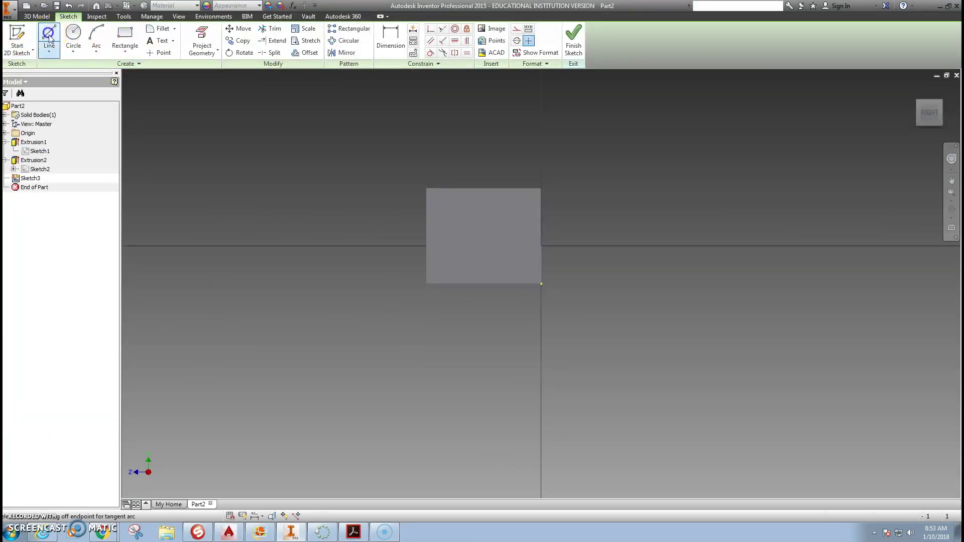
click(426, 222)
click(472, 188)
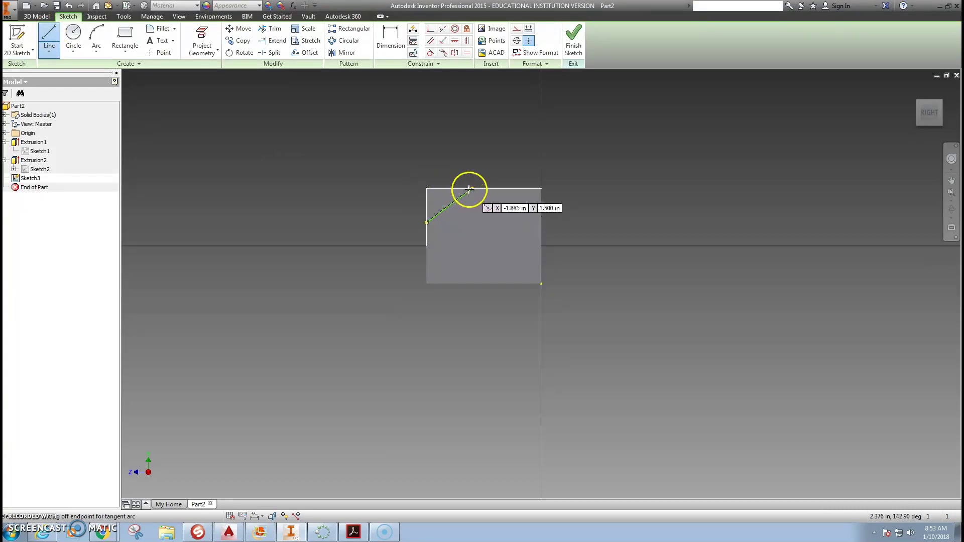
click(427, 189)
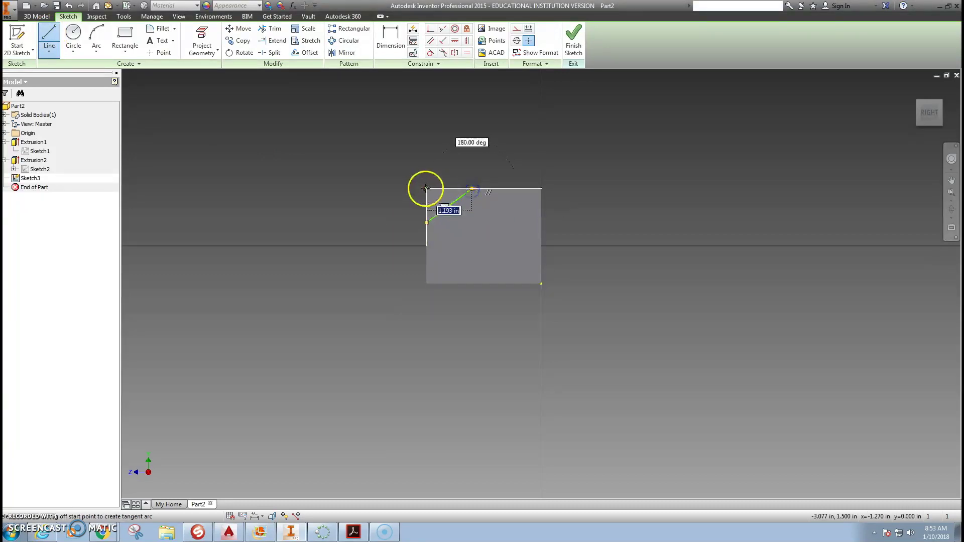
click(426, 222)
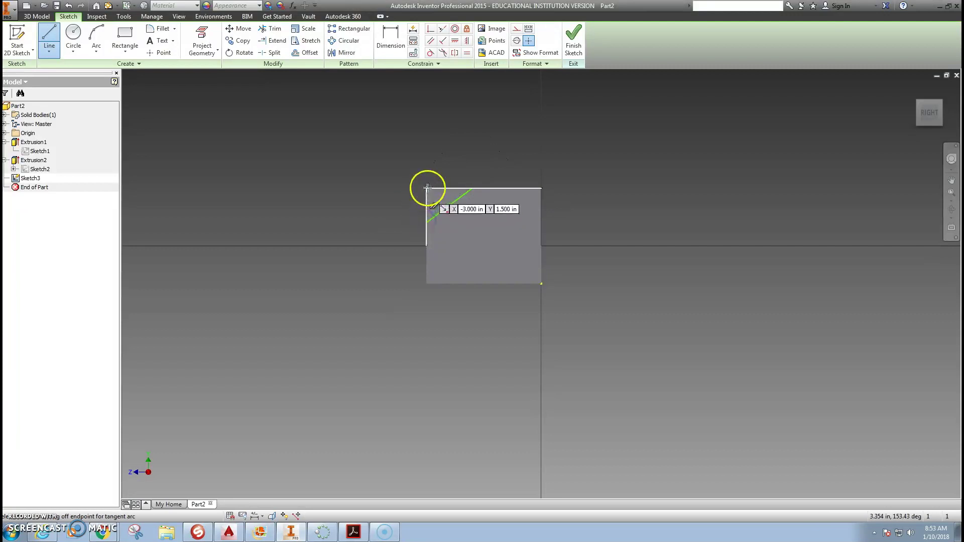
key(Escape)
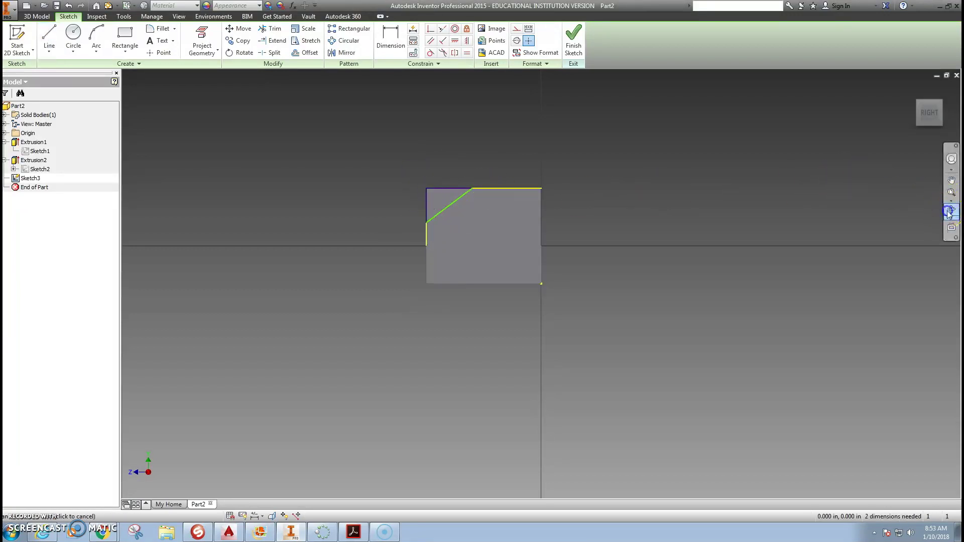
click(950, 208)
drag(605, 267, 612, 186)
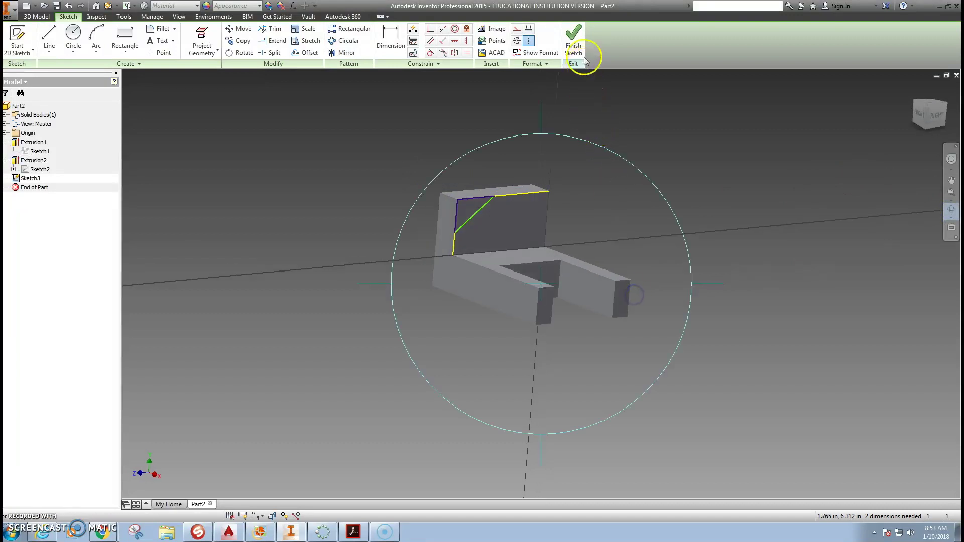
click(573, 38)
Start another sketch on the vertical leg's inner face and try to dimension the triangle's top side.
scroll(384, 283, up, 3)
middle_drag(336, 391, 269, 390)
scroll(395, 324, down, 4)
middle_drag(388, 321, 354, 376)
click(17, 40)
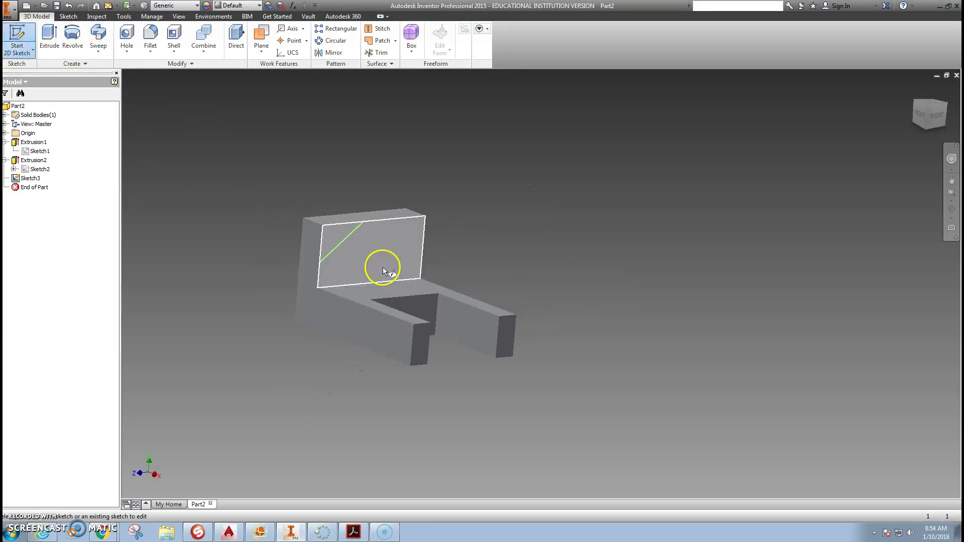
click(393, 251)
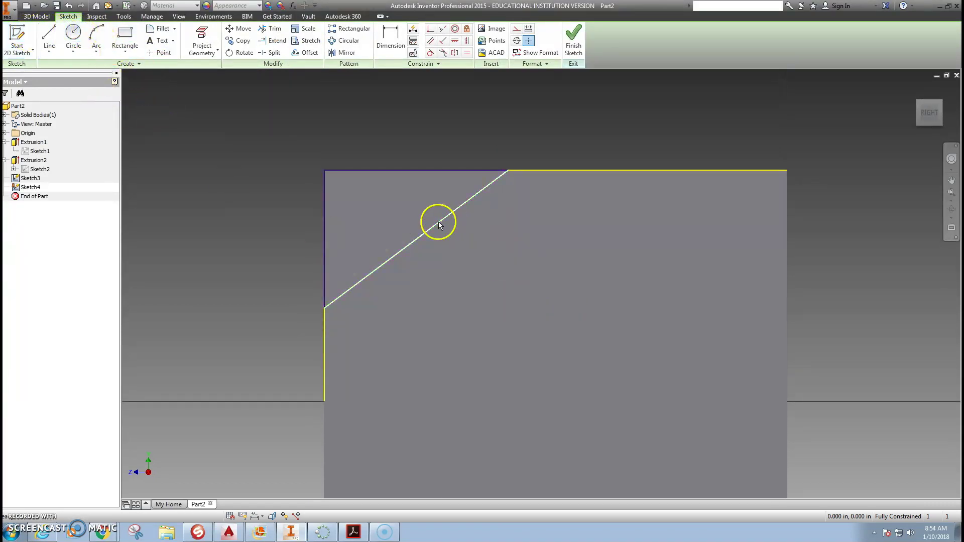
click(391, 37)
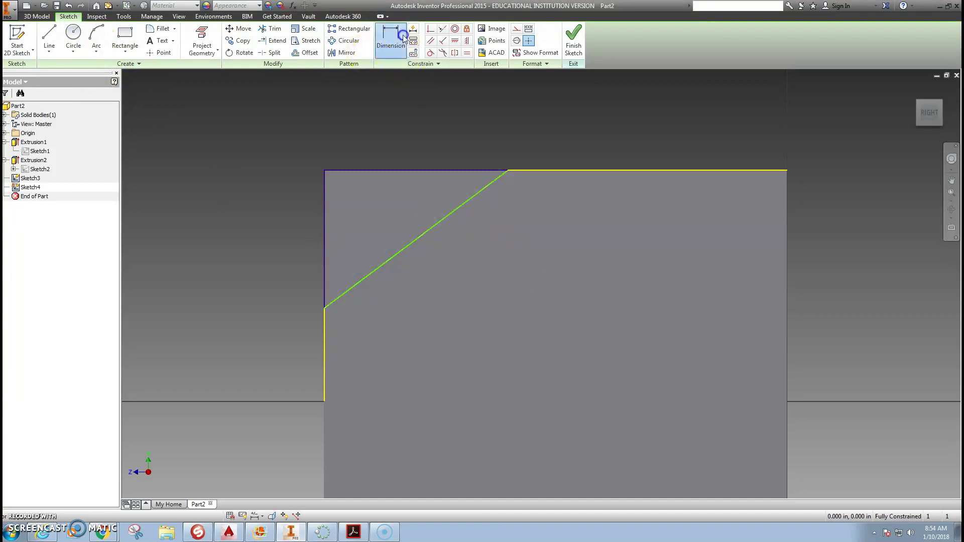
click(509, 171)
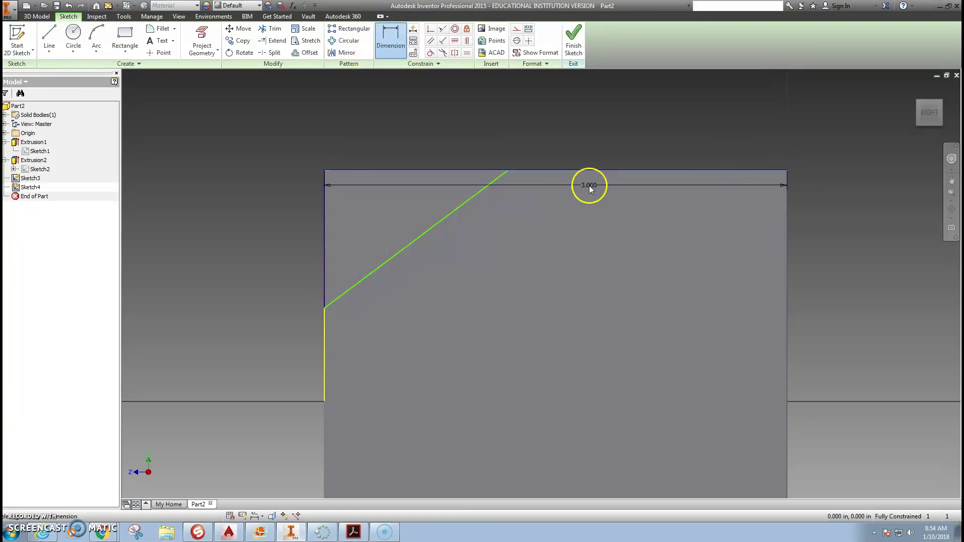
key(Escape)
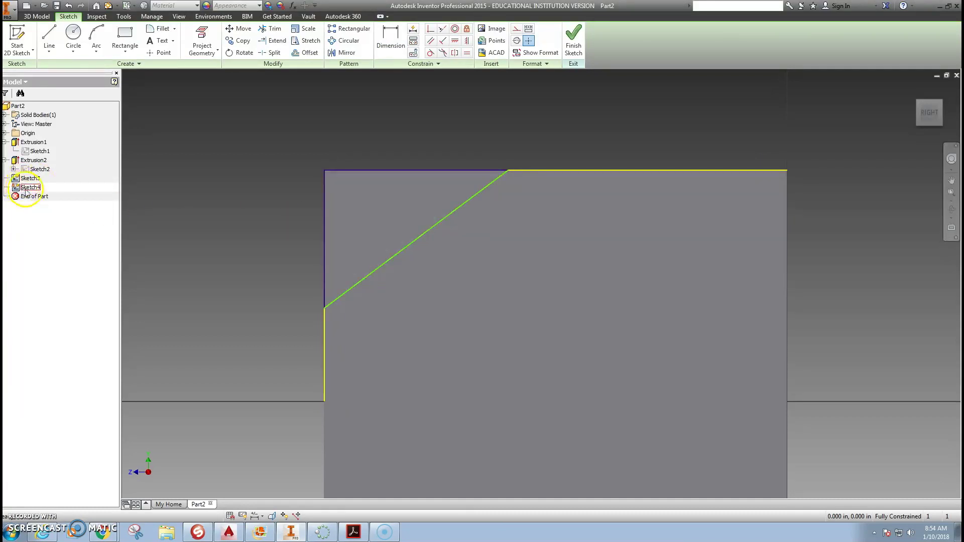
Try again to dimension the triangle's top side from an angled view, and finish the second sketch.
click(951, 209)
drag(492, 296, 516, 325)
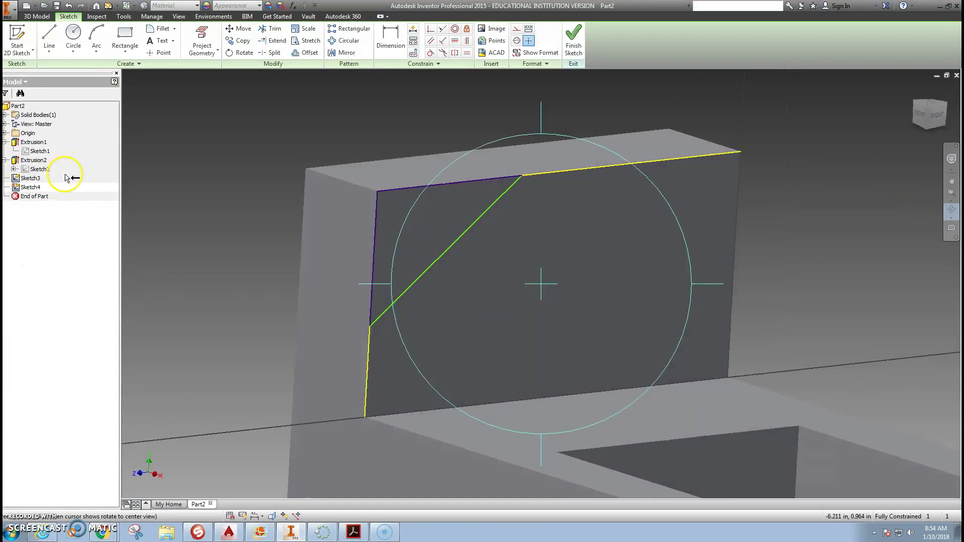
click(234, 232)
click(21, 187)
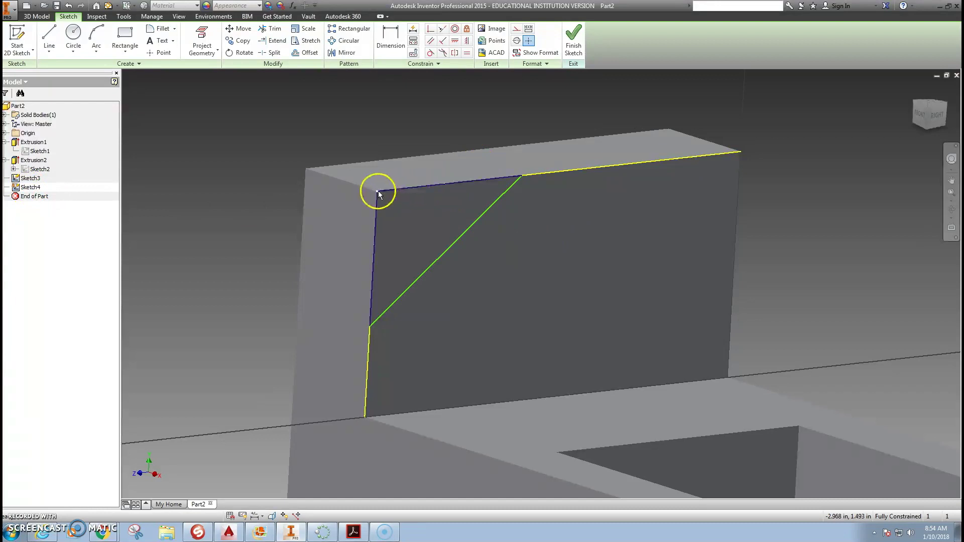
click(396, 36)
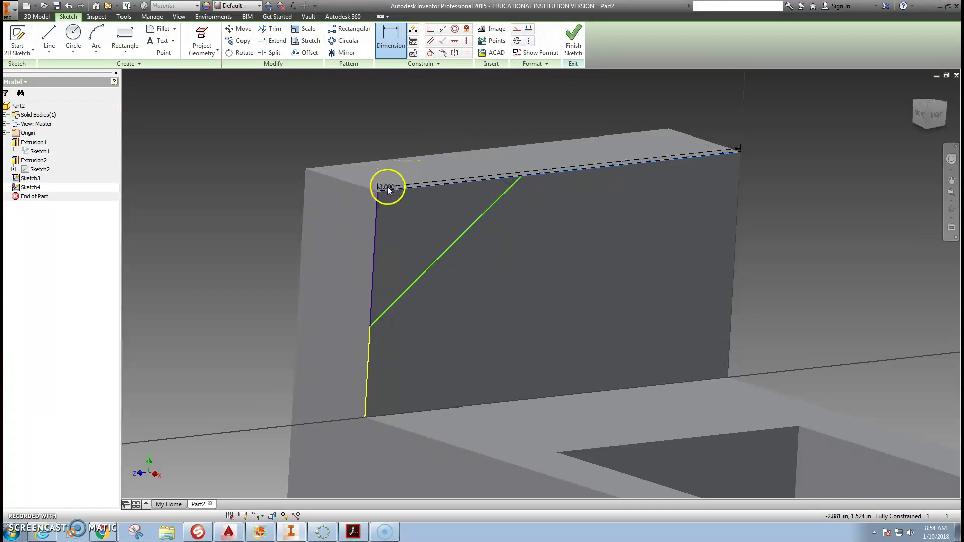
key(Escape)
click(572, 49)
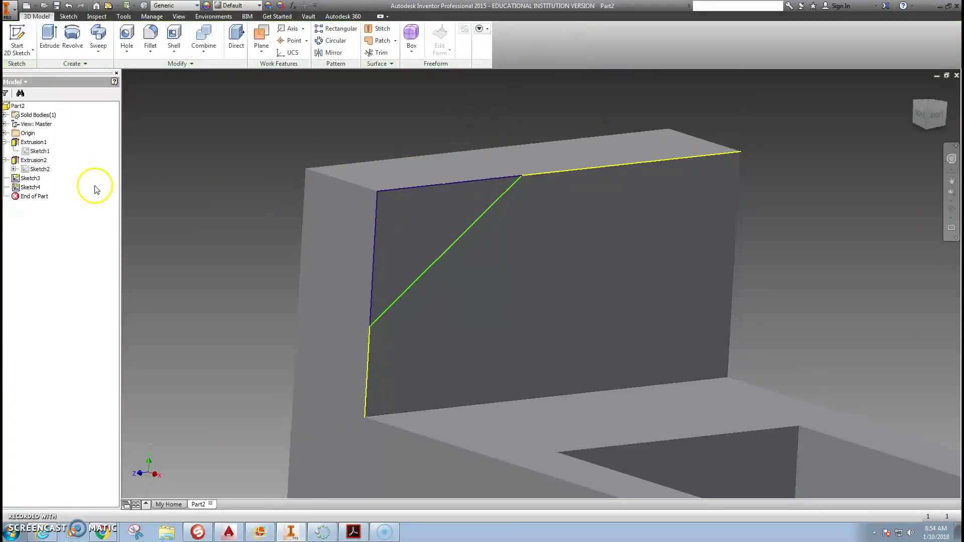
Delete the duplicate sketch, Sketch4, from the vertical leg's inner face.
click(28, 187)
right_click(27, 189)
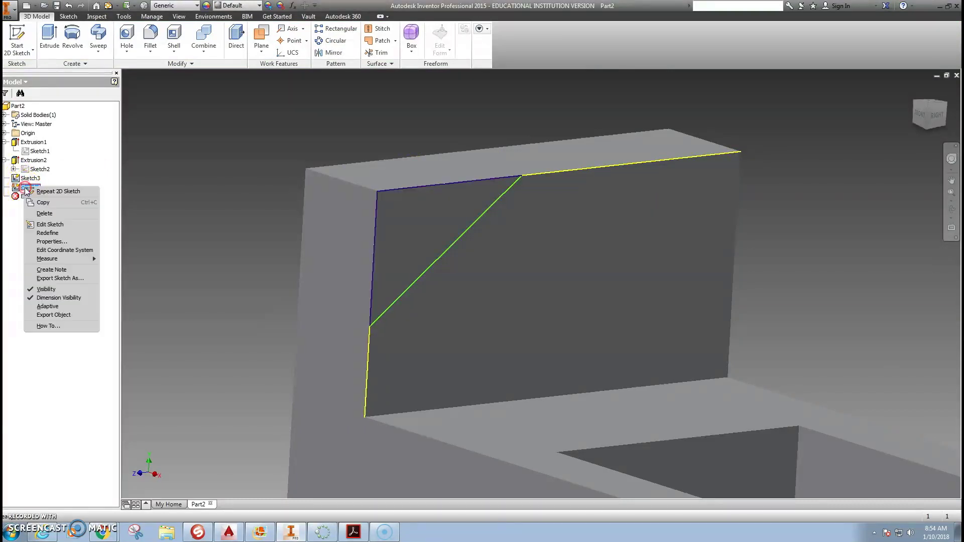
click(46, 213)
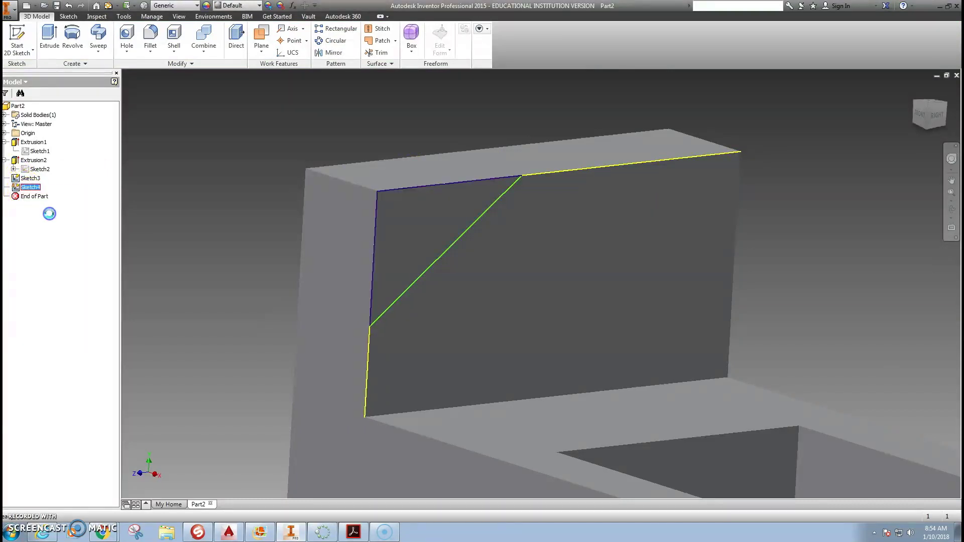
Extrude the corner triangle as a cut back through the vertical leg with the To Next extent.
click(22, 179)
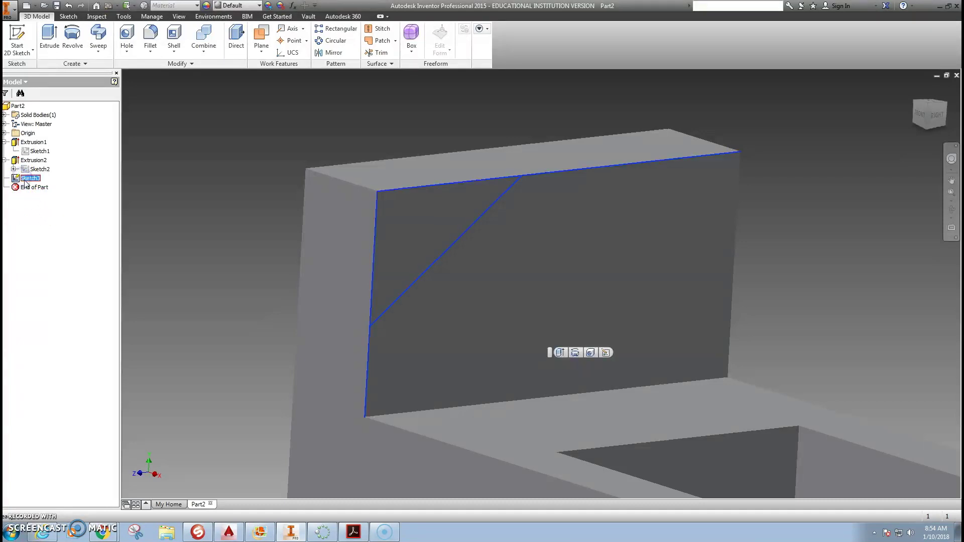
click(29, 178)
click(26, 179)
click(48, 36)
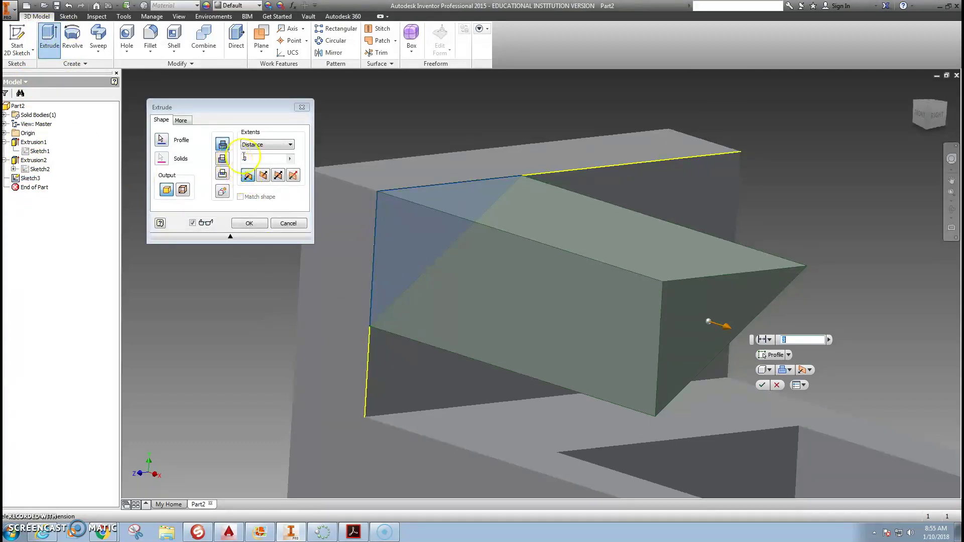
click(269, 145)
click(269, 154)
click(269, 145)
click(266, 159)
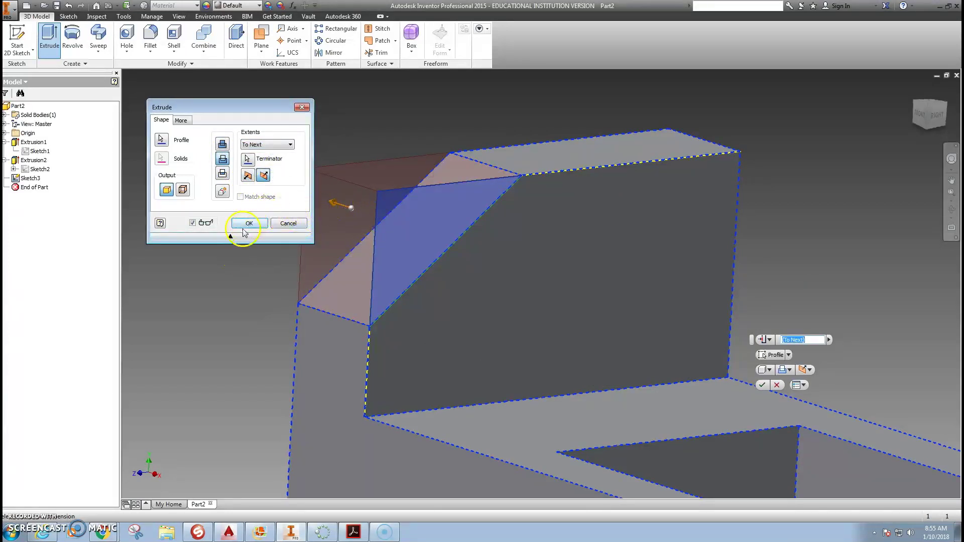
click(248, 224)
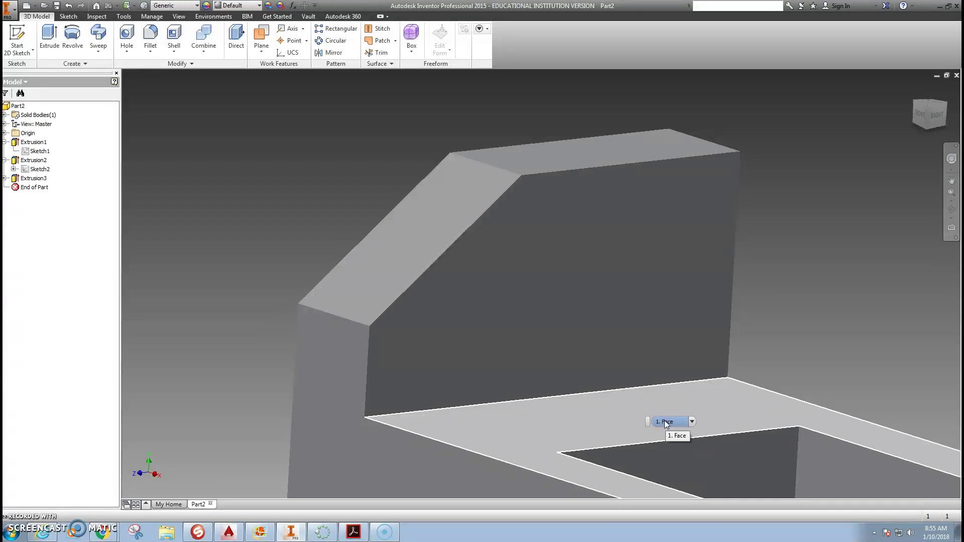
click(630, 441)
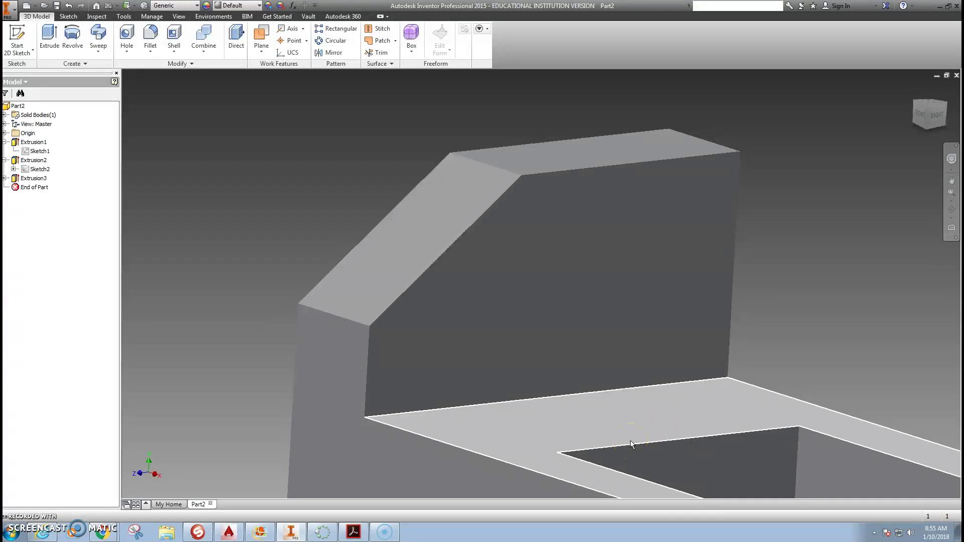